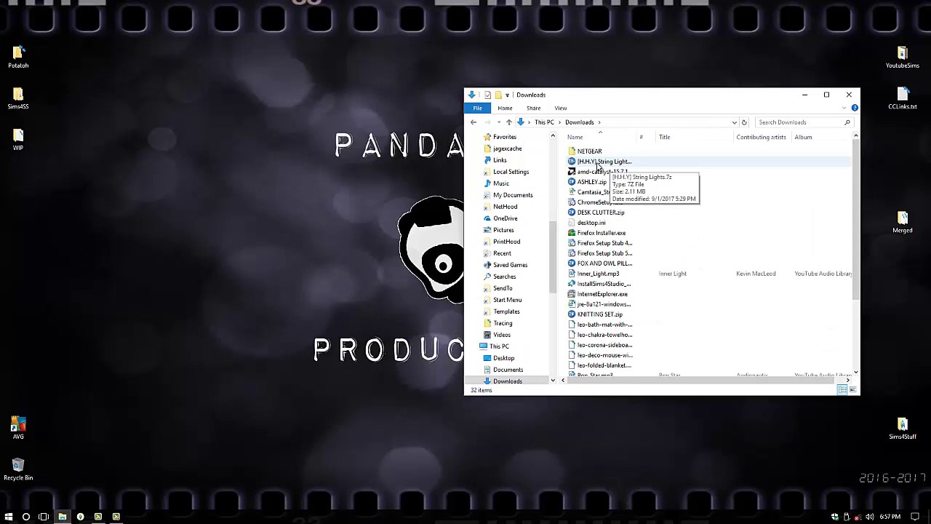
- Move the [H.H.Y] String Lights, ASHLEY, DESK CLUTTER, FOX AND OWL PILLOWS and KNITTING SET archives from Downloads to the desktop
{"action": "left_click_drag", "start_coordinate": [627, 166], "coordinate": [351, 67]}
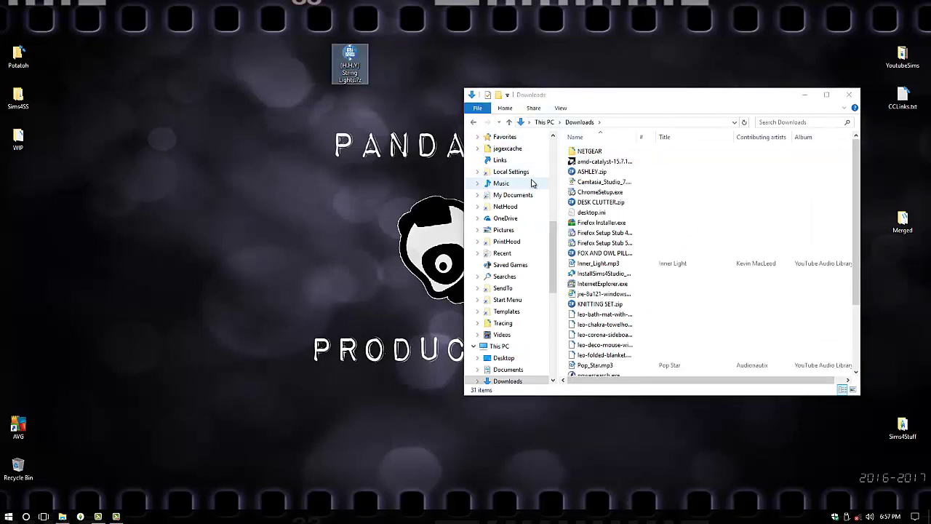
{"action": "left_click_drag", "start_coordinate": [590, 172], "coordinate": [350, 100]}
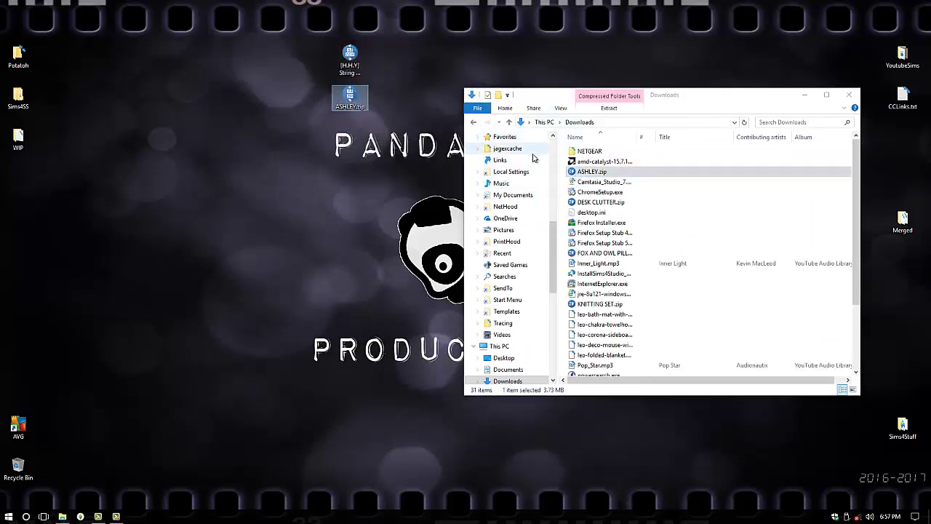
{"action": "left_click_drag", "start_coordinate": [601, 191], "coordinate": [355, 154]}
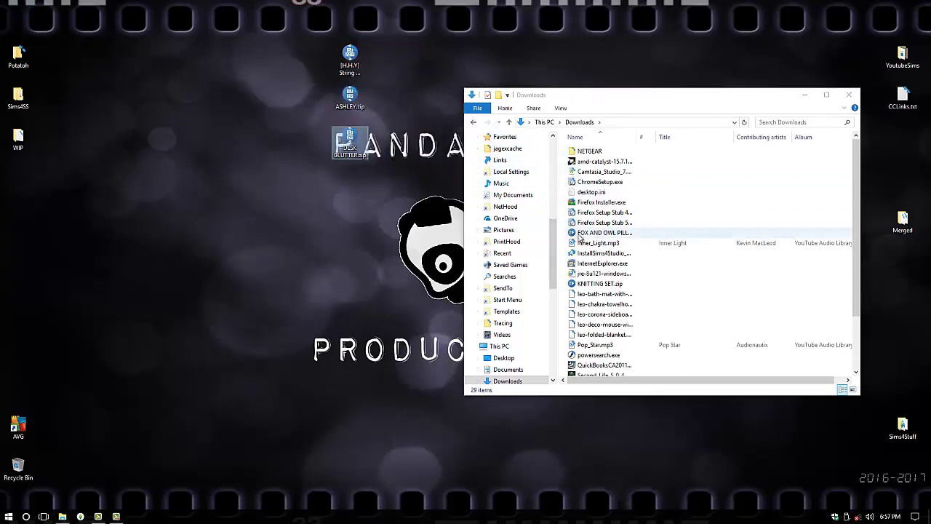
{"action": "left_click_drag", "start_coordinate": [582, 233], "coordinate": [354, 207]}
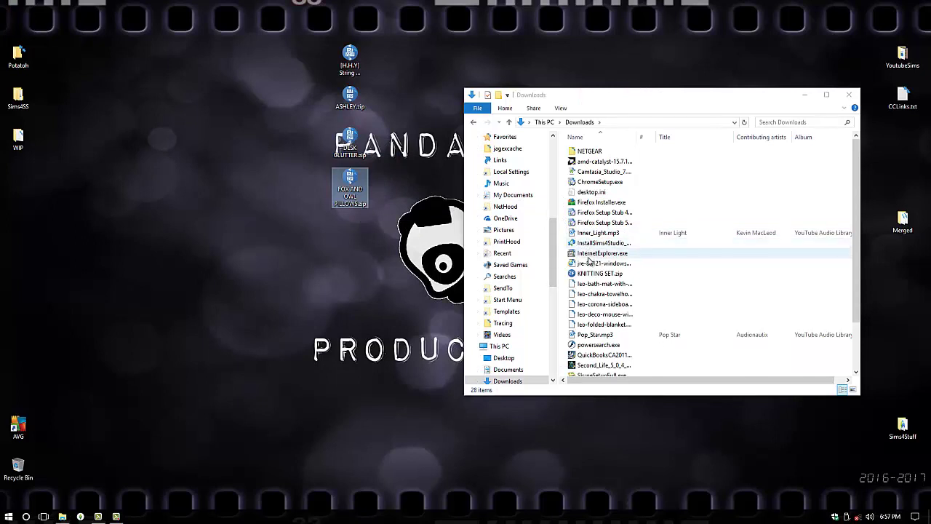
{"action": "left_click_drag", "start_coordinate": [568, 278], "coordinate": [423, 66]}
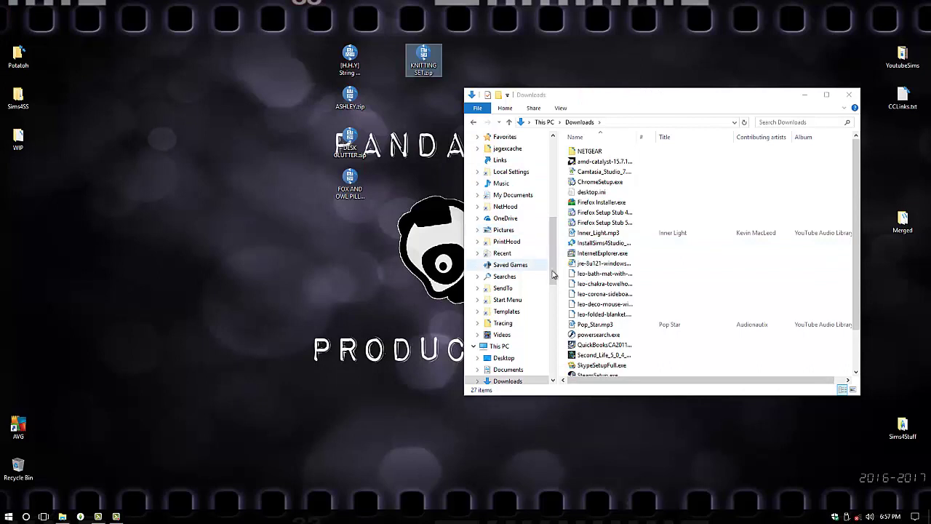
- Move the five leo package files and WESTELM BENCH AND BLANKET.zip from Downloads to the desktop, and clear the folder window away
{"action": "left_click_drag", "start_coordinate": [561, 269], "coordinate": [603, 316]}
{"action": "left_click_drag", "start_coordinate": [602, 314], "coordinate": [429, 145]}
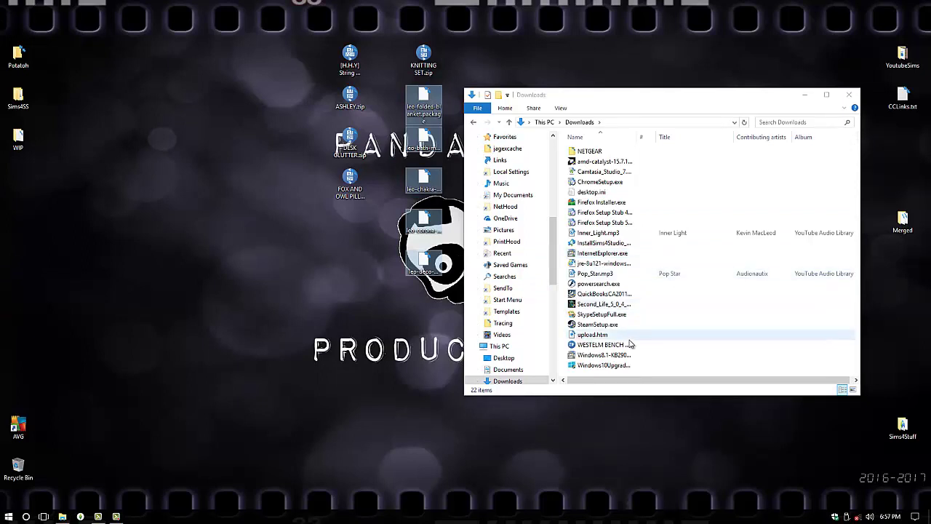
{"action": "left_click_drag", "start_coordinate": [631, 344], "coordinate": [353, 236]}
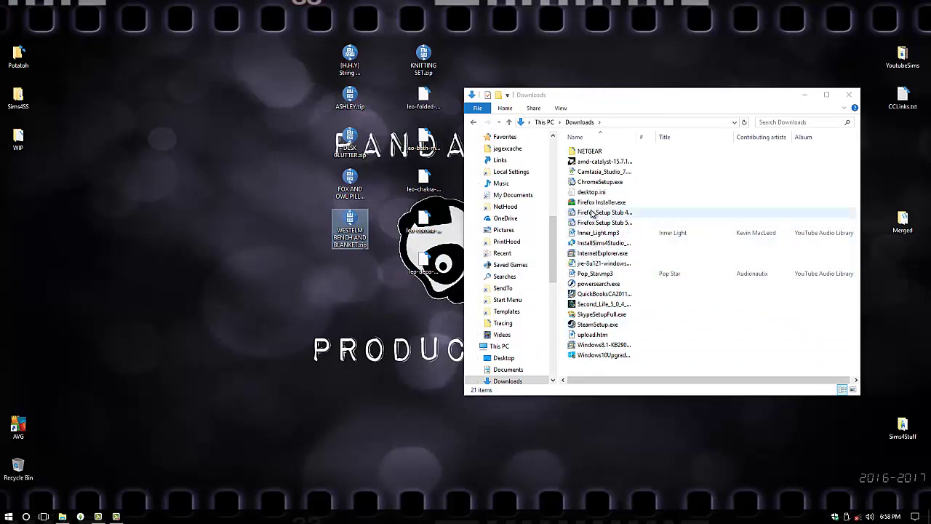
{"action": "left_click", "coordinate": [764, 84]}
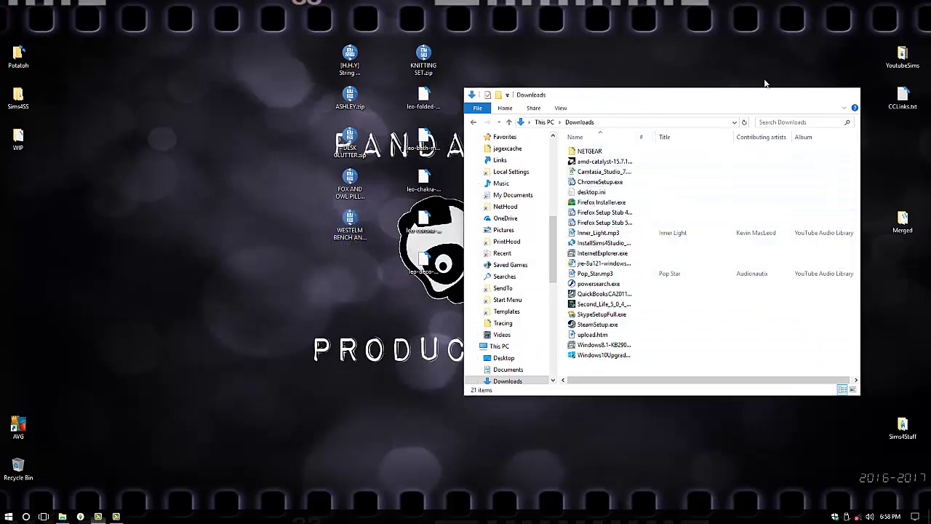
{"action": "key", "text": "super+d"}
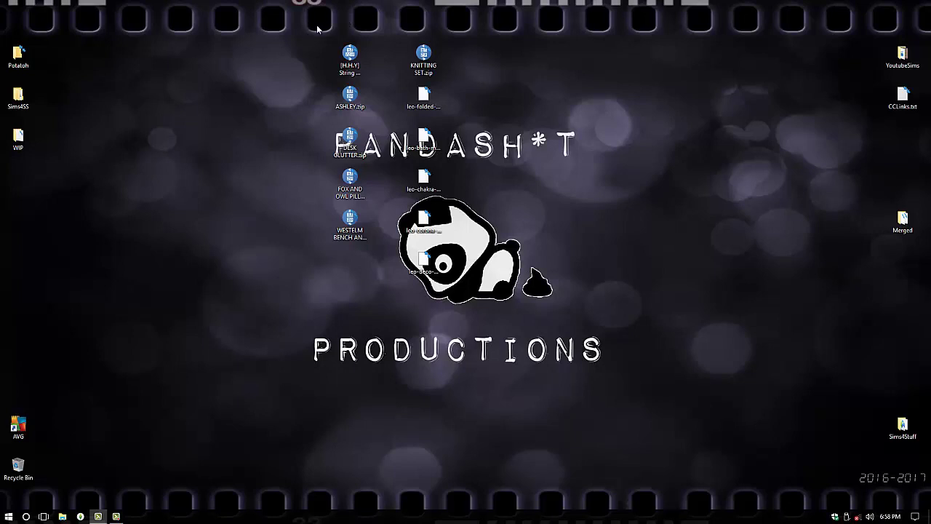
- Arrange the five leo package files in their own desktop column, apart from the archives
{"action": "left_click", "coordinate": [428, 96]}
{"action": "left_click_drag", "start_coordinate": [429, 96], "coordinate": [539, 55]}
{"action": "left_click_drag", "start_coordinate": [423, 139], "coordinate": [534, 100]}
{"action": "left_click_drag", "start_coordinate": [423, 182], "coordinate": [538, 143]}
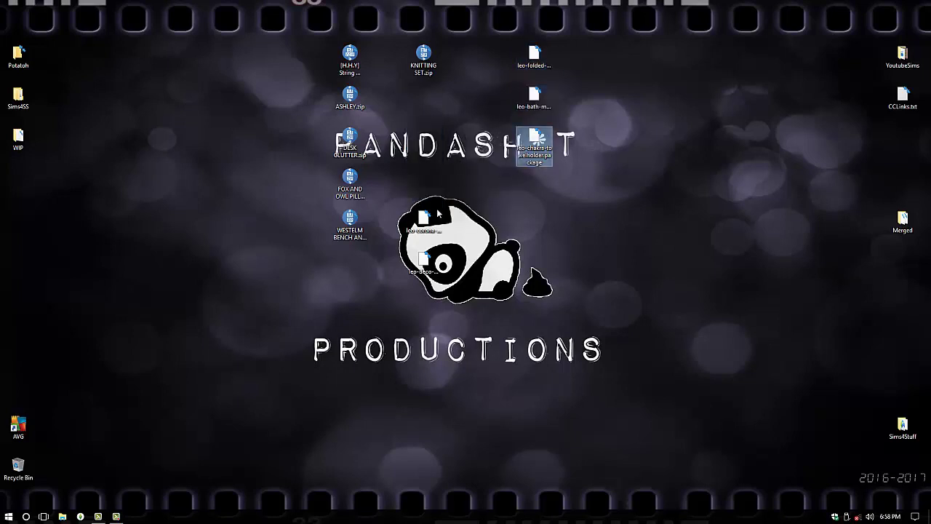
{"action": "left_click_drag", "start_coordinate": [423, 220], "coordinate": [535, 190]}
{"action": "left_click_drag", "start_coordinate": [424, 260], "coordinate": [535, 227]}
- Extract all six downloaded archives directly onto the desktop
{"action": "left_click", "coordinate": [205, 22]}
{"action": "left_click_drag", "start_coordinate": [247, 4], "coordinate": [399, 252]}
{"action": "right_click", "coordinate": [356, 222]}
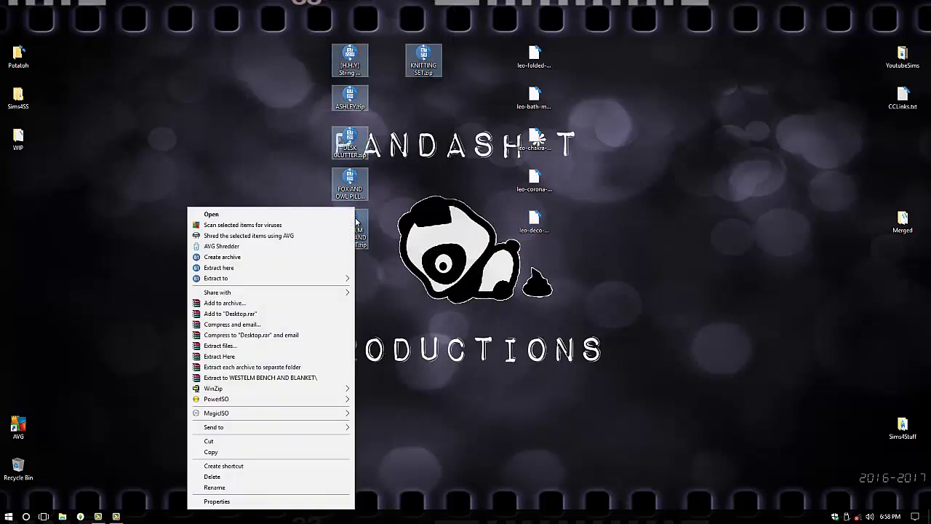
{"action": "left_click", "coordinate": [247, 271]}
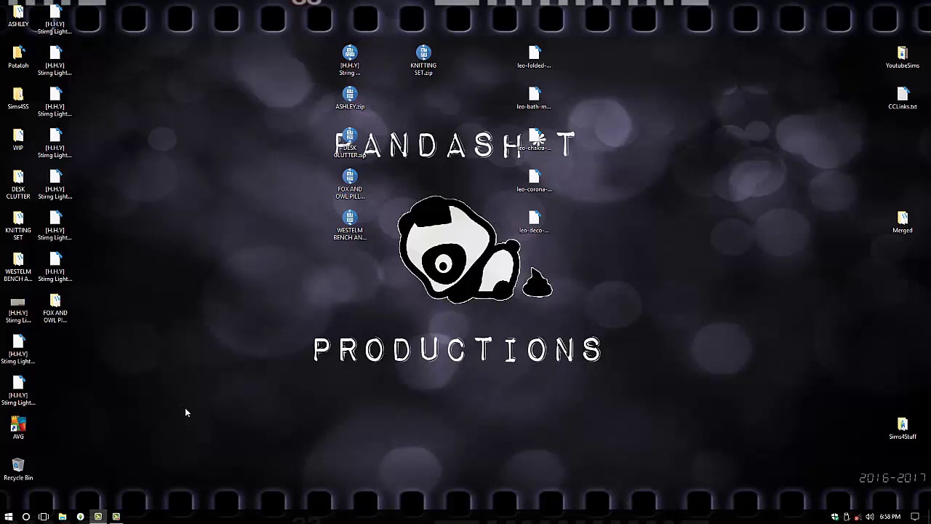
- Permanently delete the six extracted archive files from the desktop
{"action": "left_click_drag", "start_coordinate": [301, 33], "coordinate": [443, 262]}
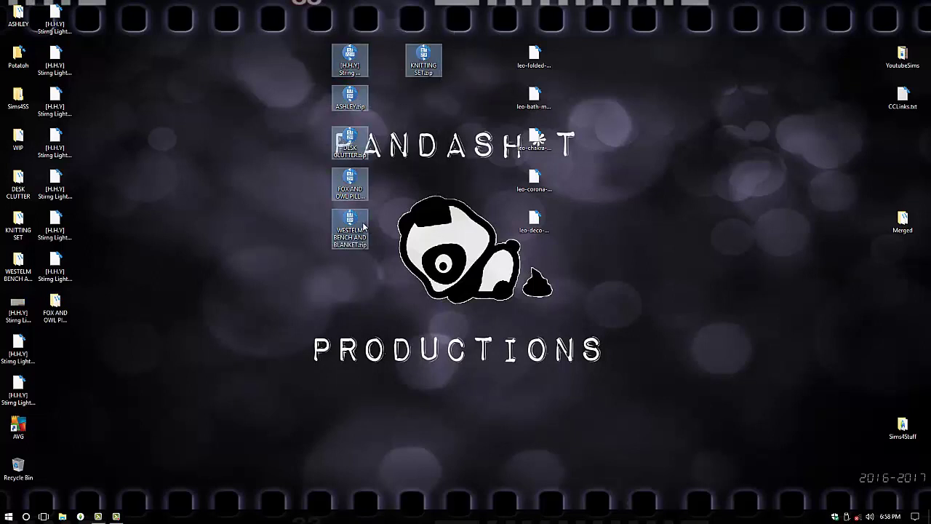
{"action": "left_click_drag", "start_coordinate": [350, 222], "coordinate": [18, 465]}
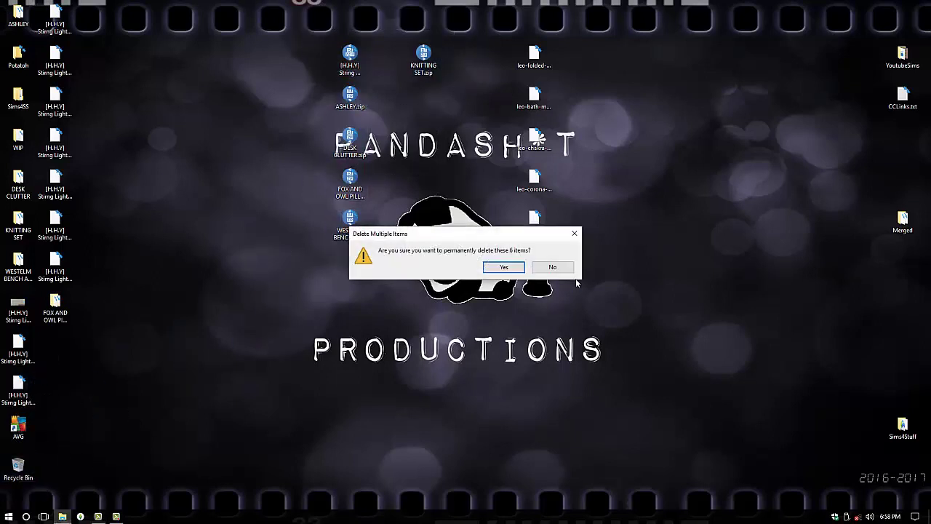
{"action": "left_click", "coordinate": [503, 268]}
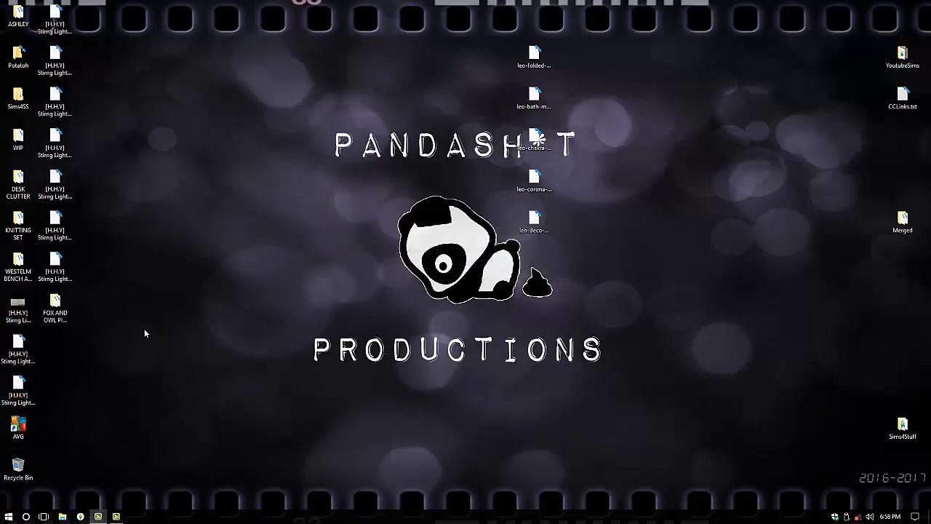
- Open the Mods folder of The Sims 4 under Documents > Electronic Arts
{"action": "left_click", "coordinate": [64, 517]}
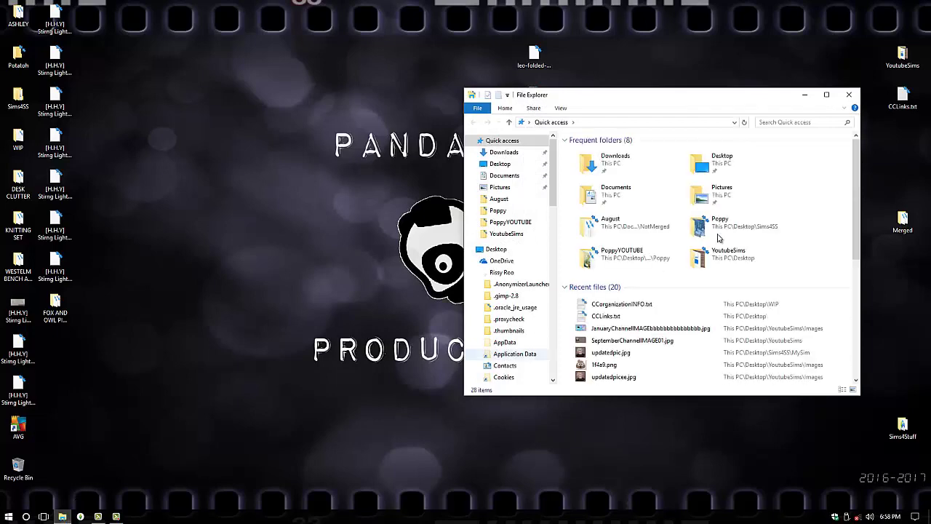
{"action": "left_click", "coordinate": [633, 196]}
{"action": "double_click", "coordinate": [633, 197]}
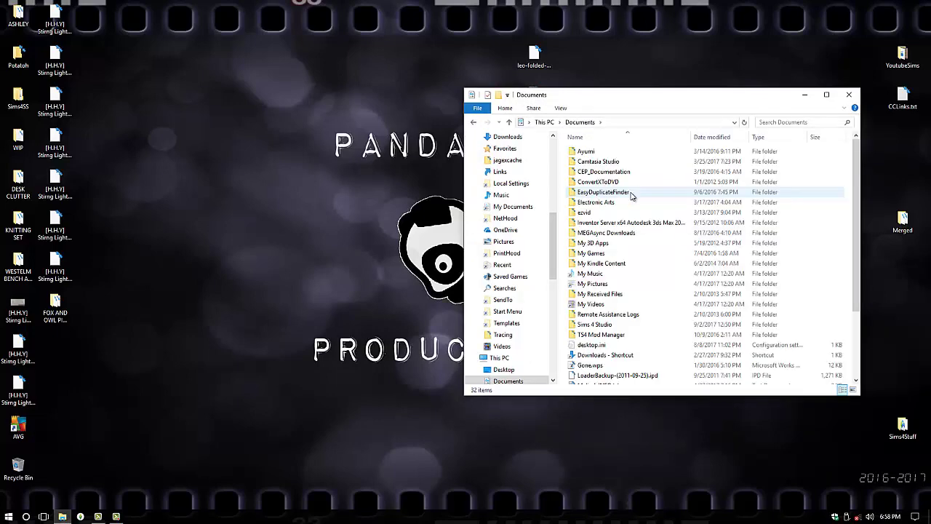
{"action": "double_click", "coordinate": [602, 205]}
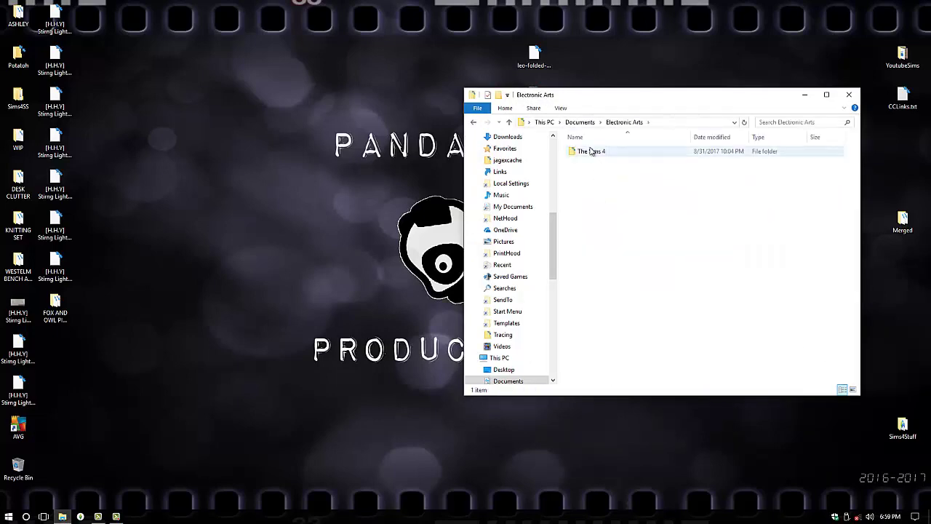
{"action": "double_click", "coordinate": [589, 151]}
{"action": "double_click", "coordinate": [589, 172]}
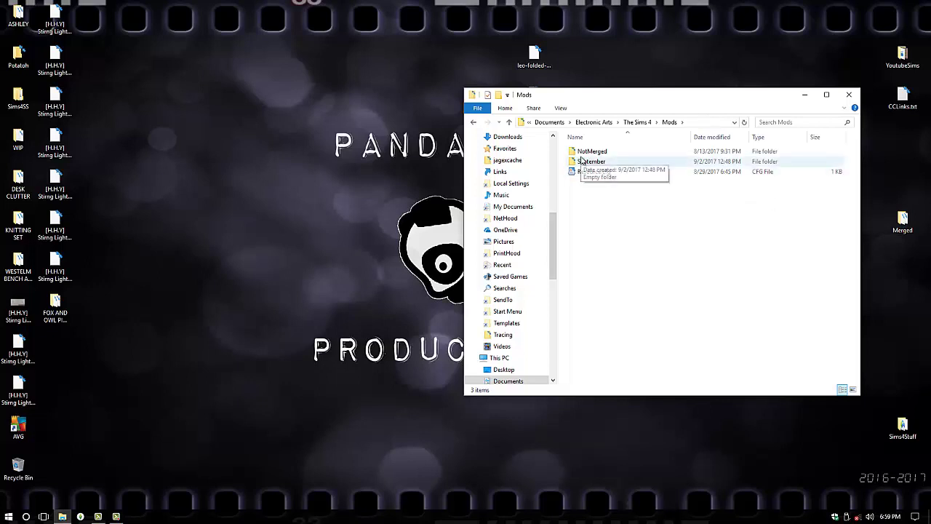
{"action": "mouse_move", "coordinate": [582, 157]}
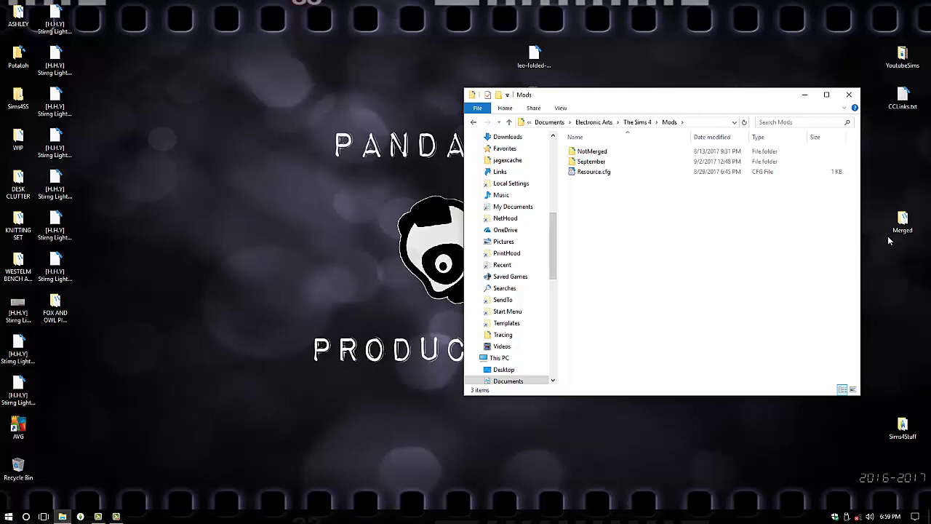
- Look through the NotMerged folder and the package files in its JeanBellGetaway subfolder
{"action": "left_click", "coordinate": [617, 151]}
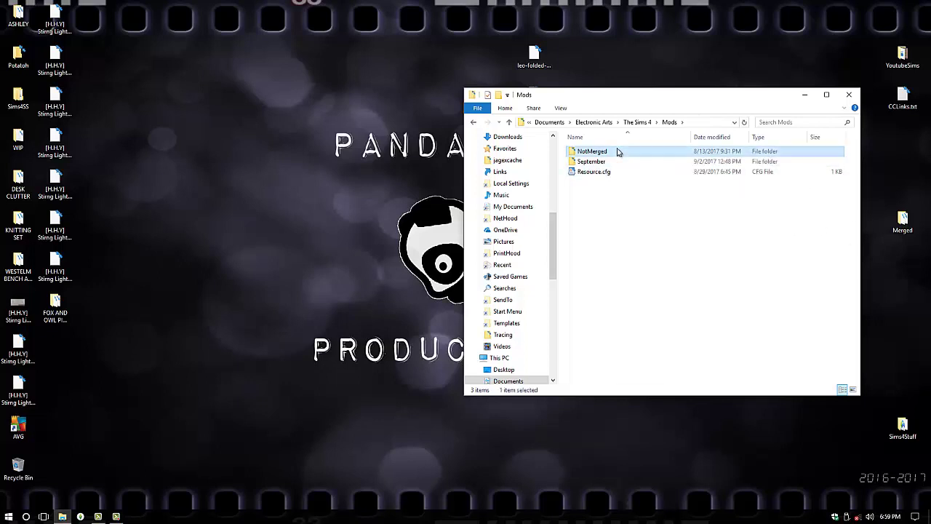
{"action": "double_click", "coordinate": [618, 151]}
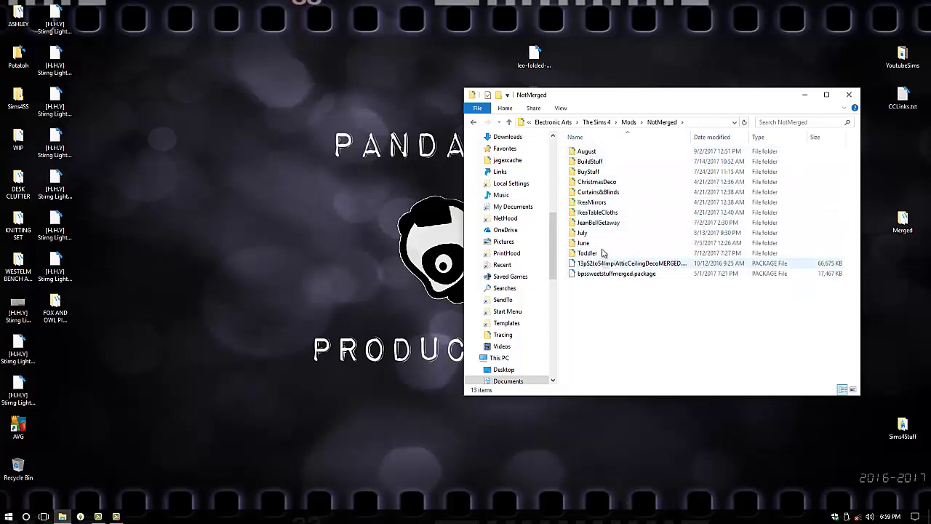
{"action": "double_click", "coordinate": [598, 223]}
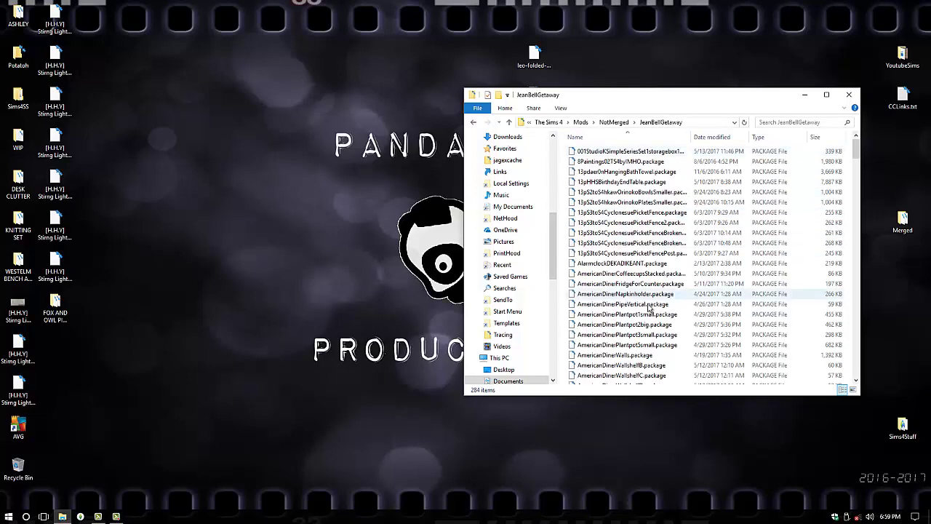
{"action": "scroll", "coordinate": [648, 309], "scroll_direction": "down", "scroll_amount": 20}
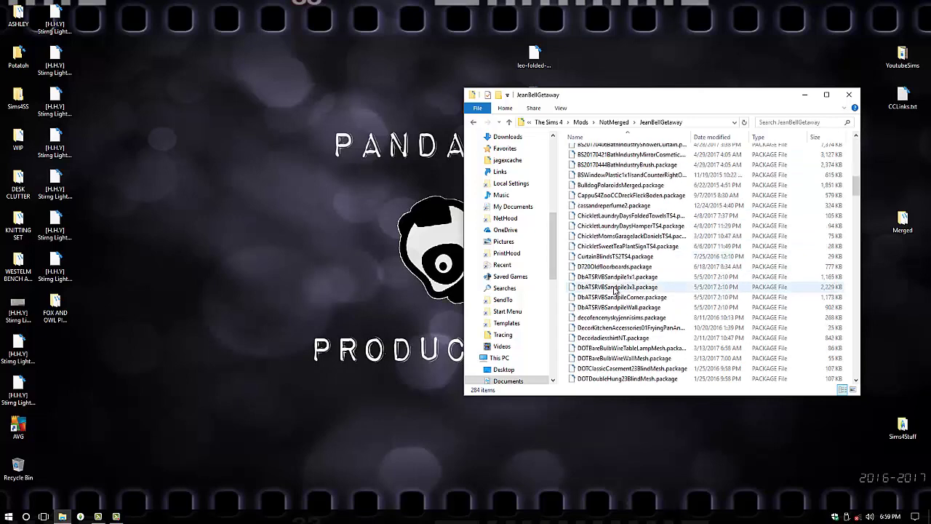
{"action": "left_click", "coordinate": [473, 122]}
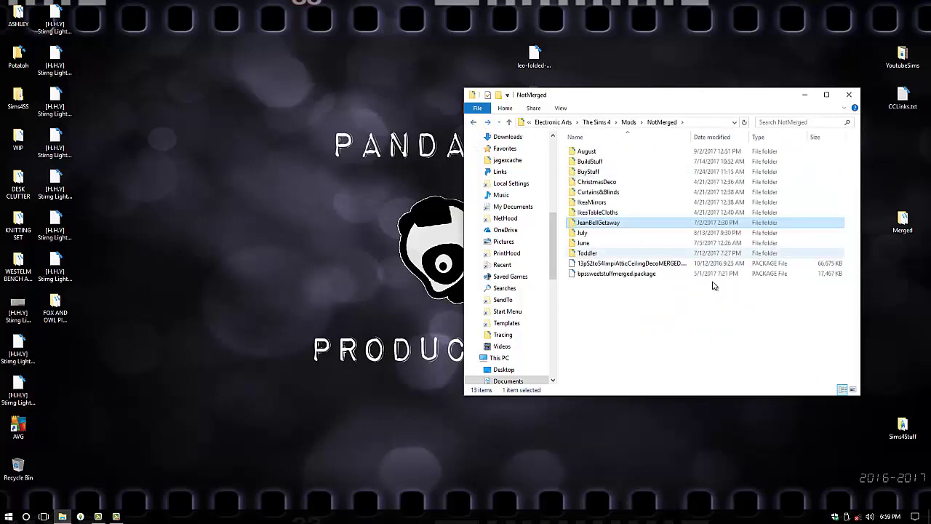
- View the desktop's Merged folder side by side with NotMerged, then close it and return to the Mods folder
{"action": "left_click", "coordinate": [902, 227]}
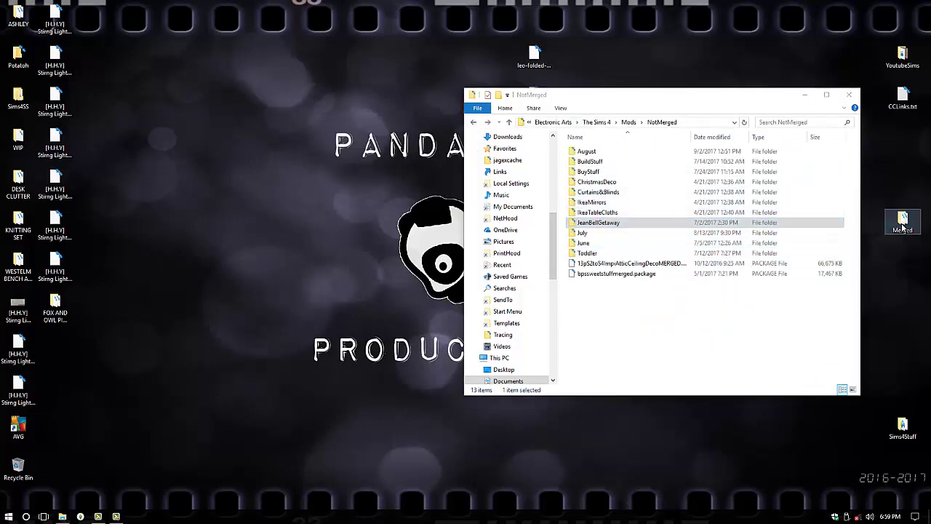
{"action": "double_click", "coordinate": [901, 227]}
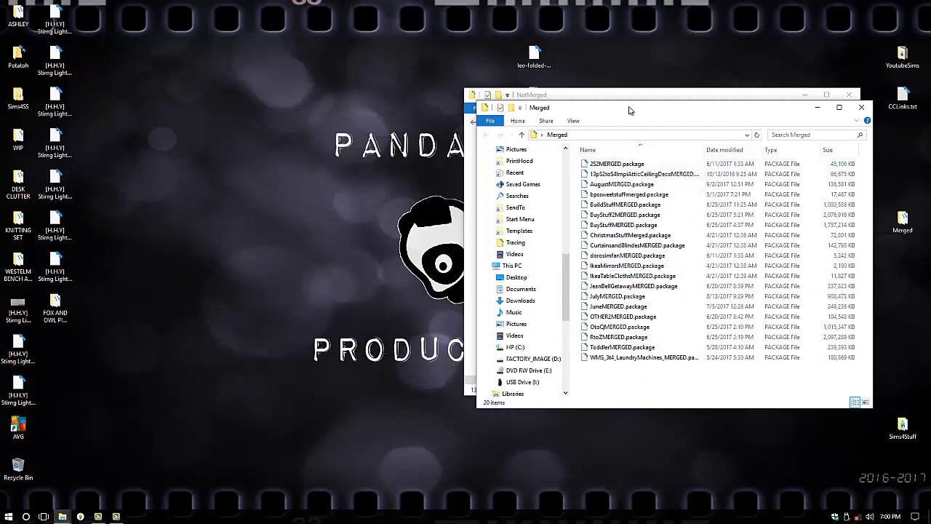
{"action": "left_click_drag", "start_coordinate": [630, 110], "coordinate": [212, 107]}
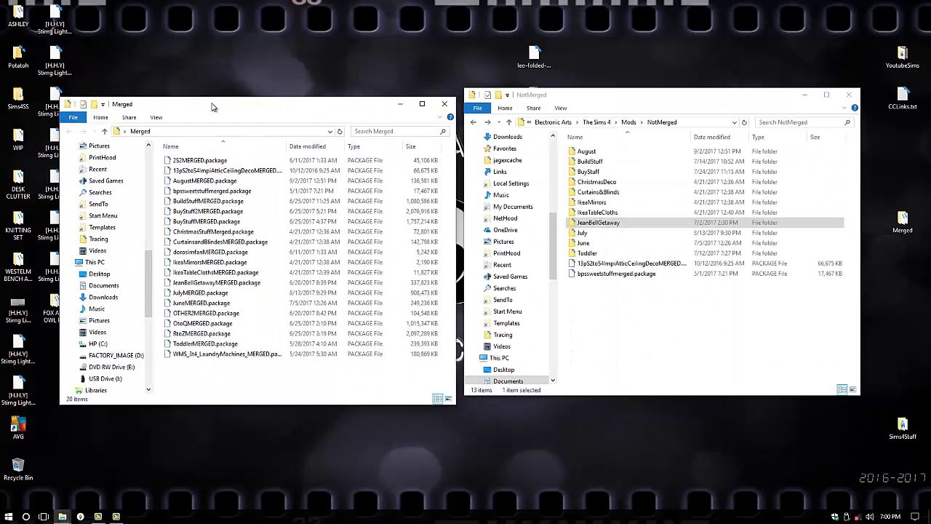
{"action": "left_click", "coordinate": [474, 123]}
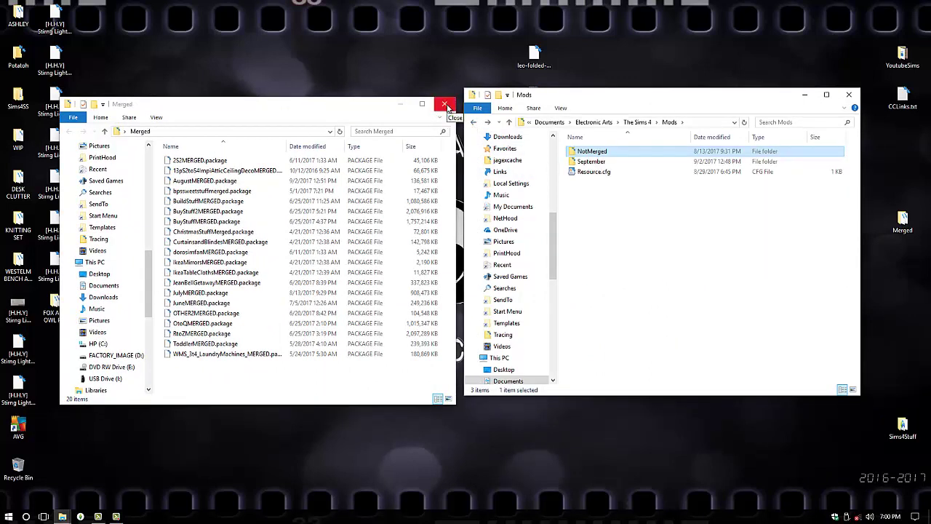
{"action": "left_click", "coordinate": [447, 108]}
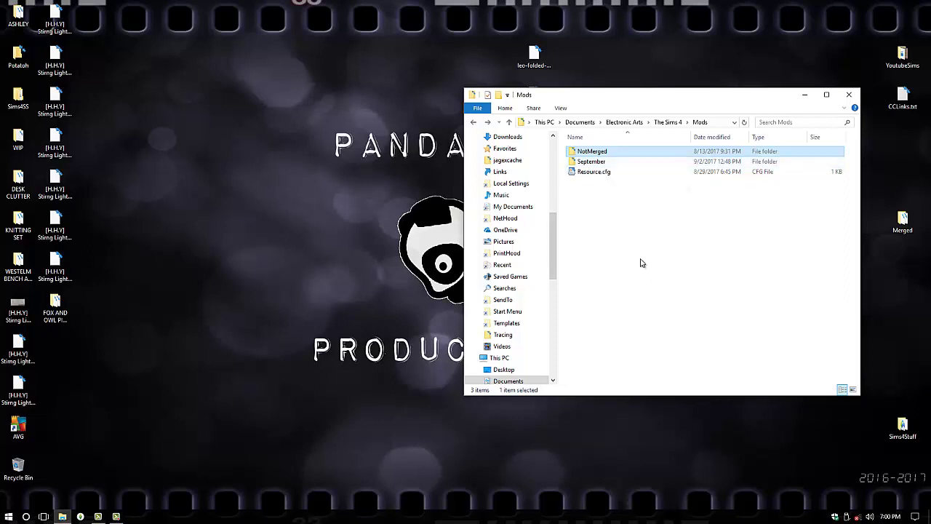
- Move seven [H.H.Y] Stirng Lights package files from the desktop into the September folder inside Mods
{"action": "double_click", "coordinate": [597, 163]}
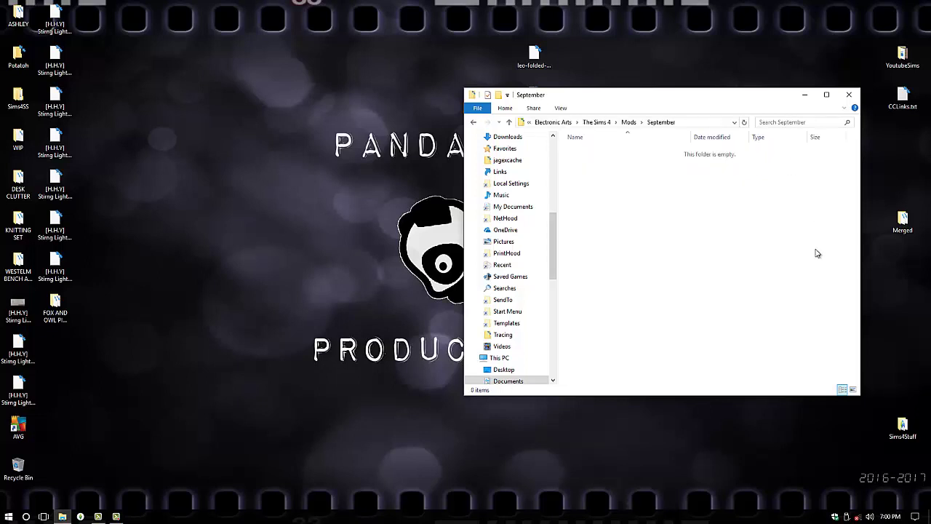
{"action": "left_click_drag", "start_coordinate": [58, 16], "coordinate": [576, 185]}
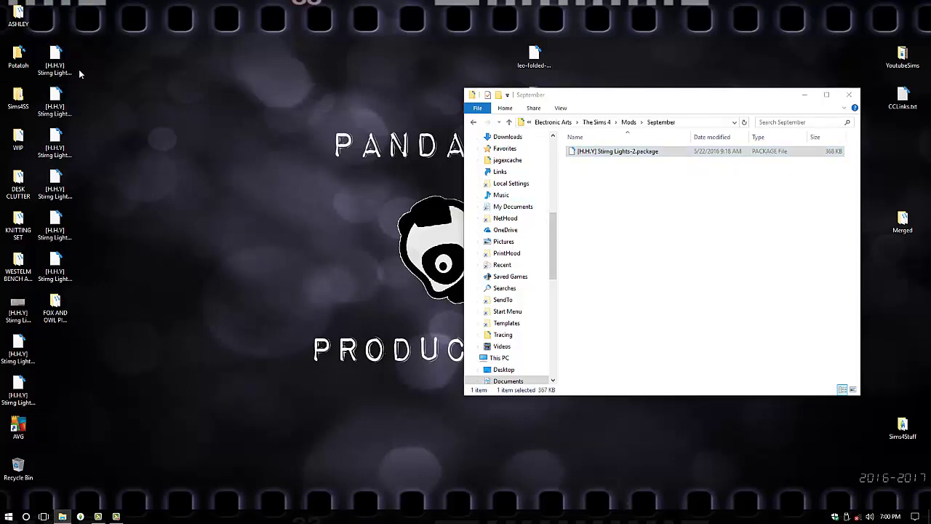
{"action": "left_click_drag", "start_coordinate": [87, 42], "coordinate": [70, 313]}
{"action": "left_click_drag", "start_coordinate": [59, 84], "coordinate": [639, 300]}
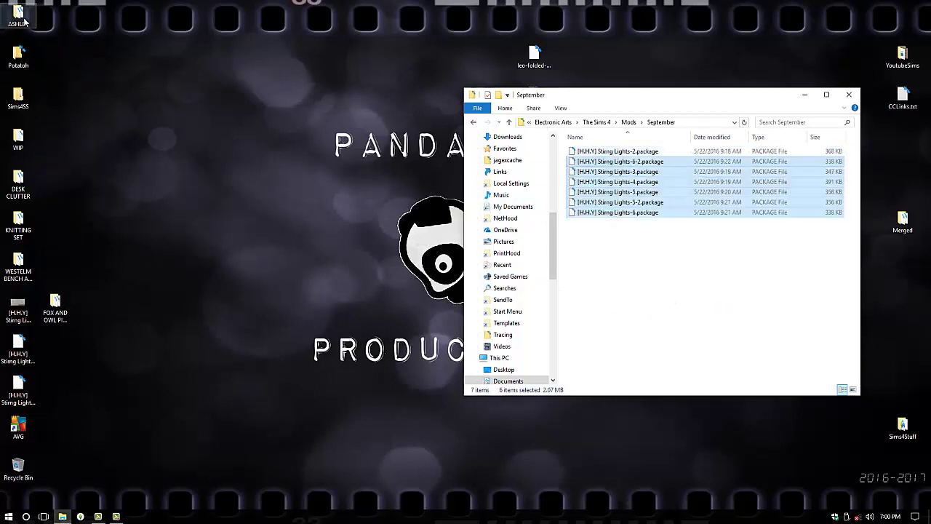
- Move the chair and crate table packages from the desktop's ASHLEY folder into the September folder, setting the ASHLEY folder apart
{"action": "left_click_drag", "start_coordinate": [21, 18], "coordinate": [268, 162]}
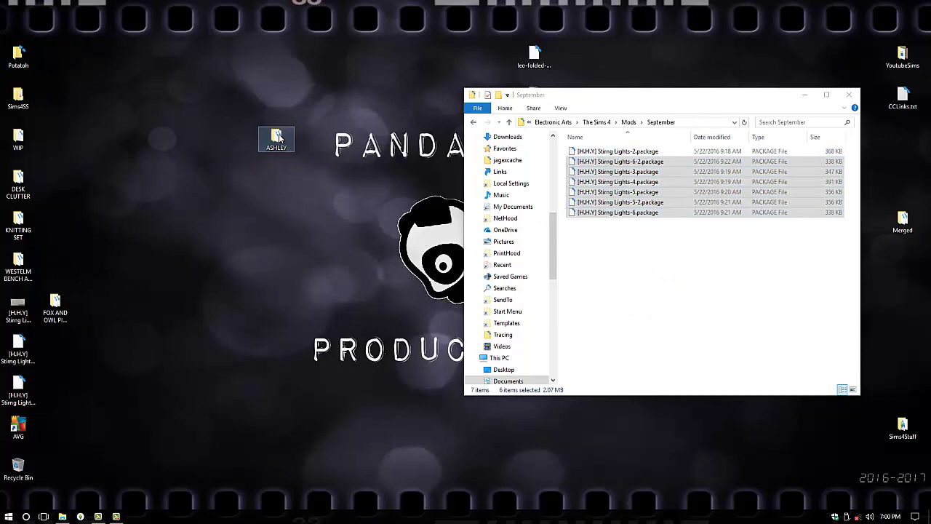
{"action": "double_click", "coordinate": [278, 138]}
{"action": "left_click", "coordinate": [217, 170]}
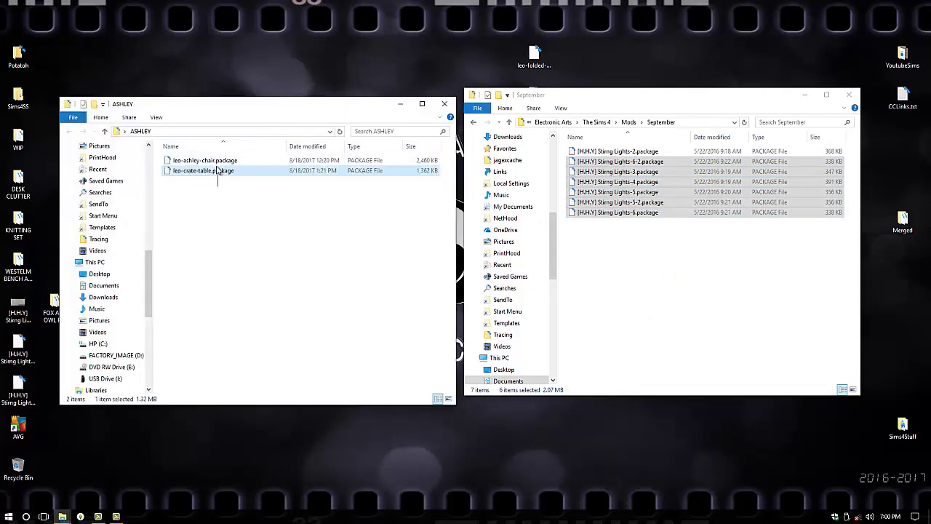
{"action": "key", "text": "ctrl+a"}
{"action": "left_click_drag", "start_coordinate": [258, 161], "coordinate": [724, 280]}
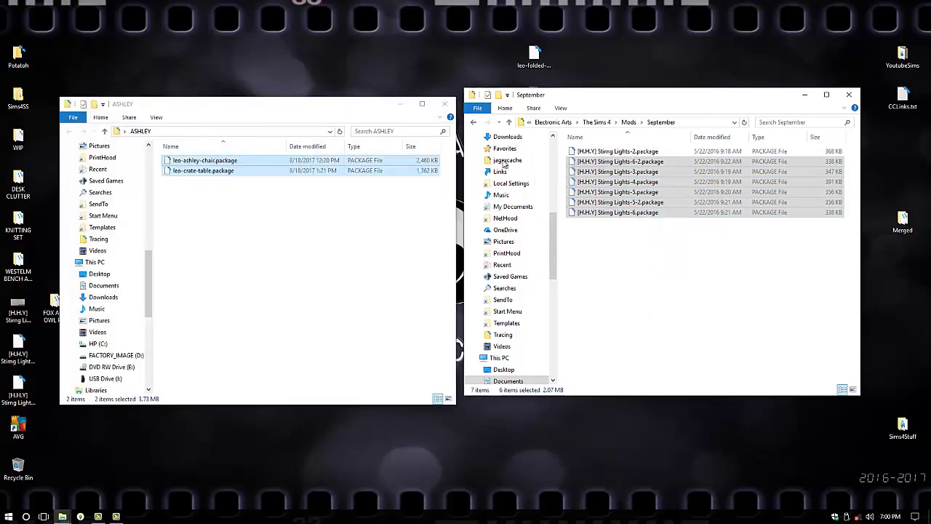
{"action": "left_click", "coordinate": [444, 104]}
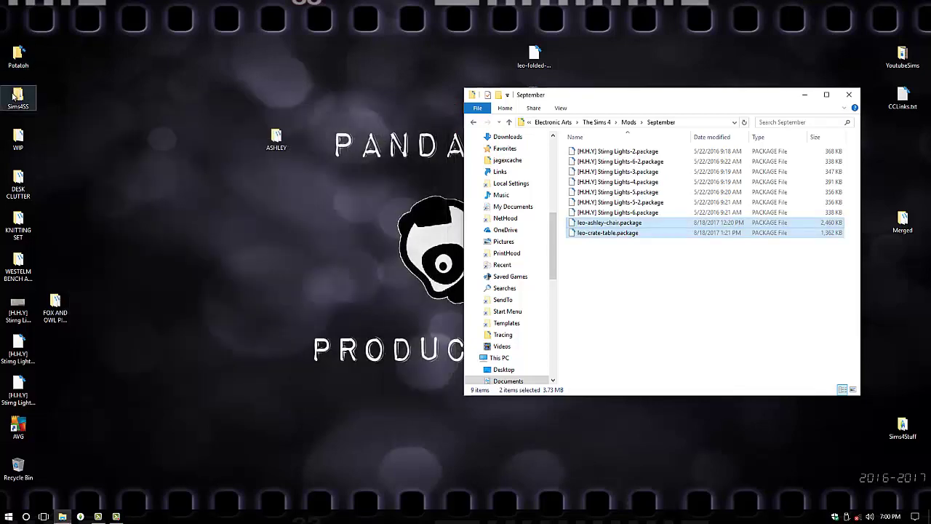
- Set the DESK CLUTTER folder apart on the desktop and move its three package files into the September folder
{"action": "left_click_drag", "start_coordinate": [134, 184], "coordinate": [279, 181]}
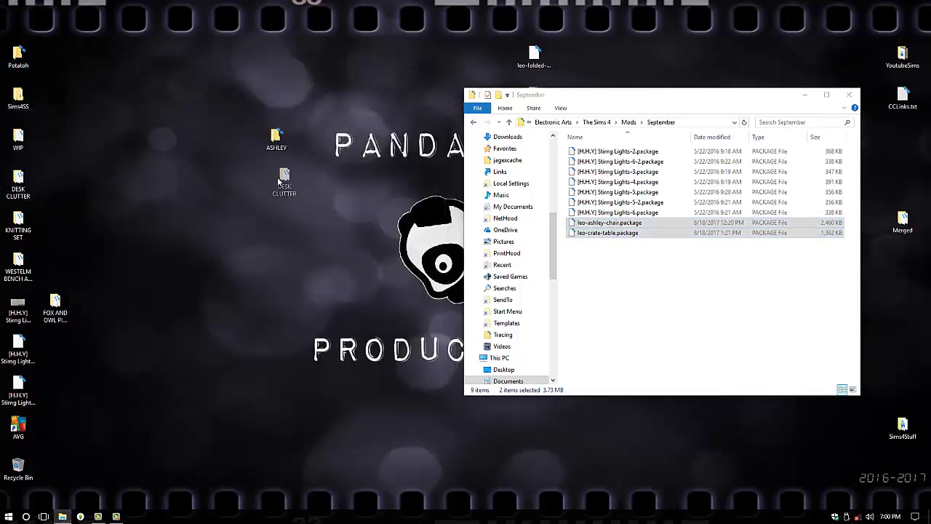
{"action": "double_click", "coordinate": [279, 181]}
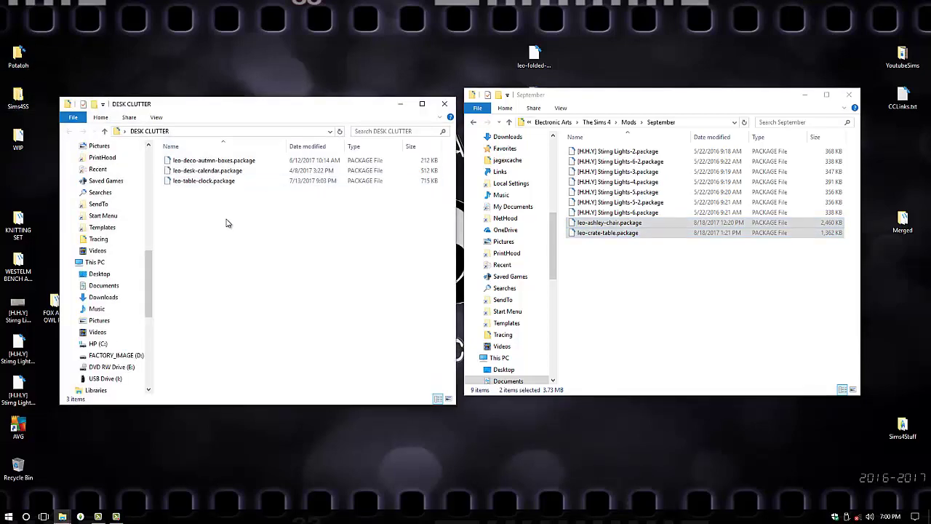
{"action": "left_click_drag", "start_coordinate": [226, 215], "coordinate": [226, 163]}
{"action": "left_click_drag", "start_coordinate": [292, 179], "coordinate": [684, 301]}
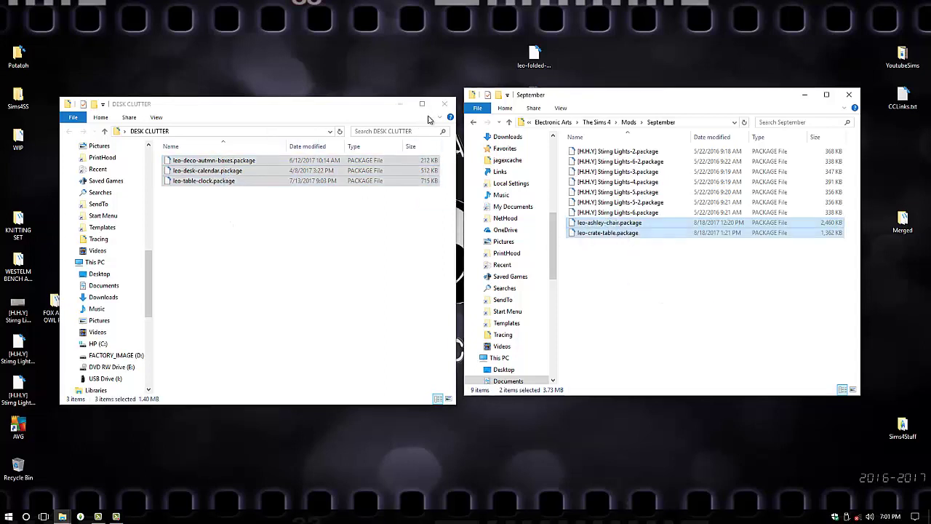
{"action": "left_click", "coordinate": [445, 103]}
- Set the KNITTING SET folder beside the other processed folders and move its four package files into September
{"action": "left_click_drag", "start_coordinate": [86, 221], "coordinate": [274, 230]}
{"action": "double_click", "coordinate": [276, 222]}
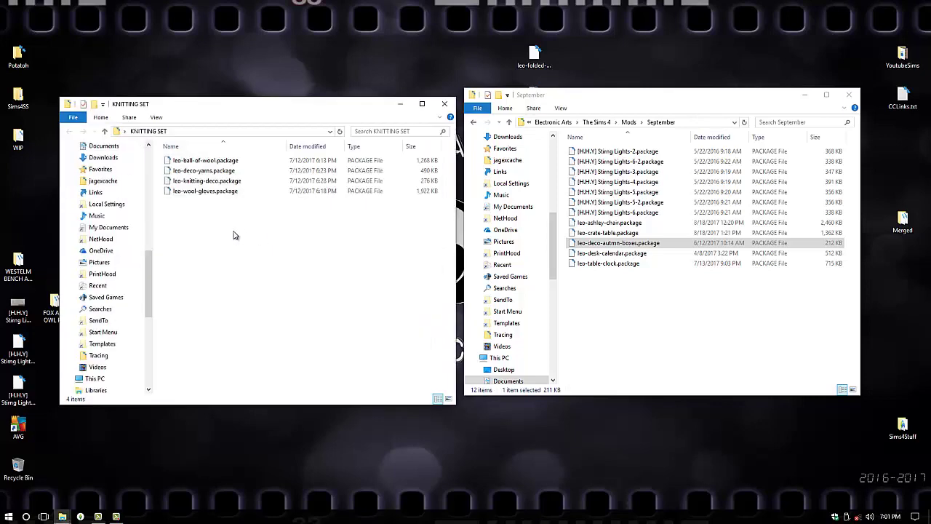
{"action": "left_click_drag", "start_coordinate": [203, 220], "coordinate": [601, 322]}
{"action": "left_click", "coordinate": [445, 103]}
- Set the WESTELM BENCH folder apart and move its bench and blanket packages into the September folder
{"action": "left_click_drag", "start_coordinate": [21, 259], "coordinate": [276, 275]}
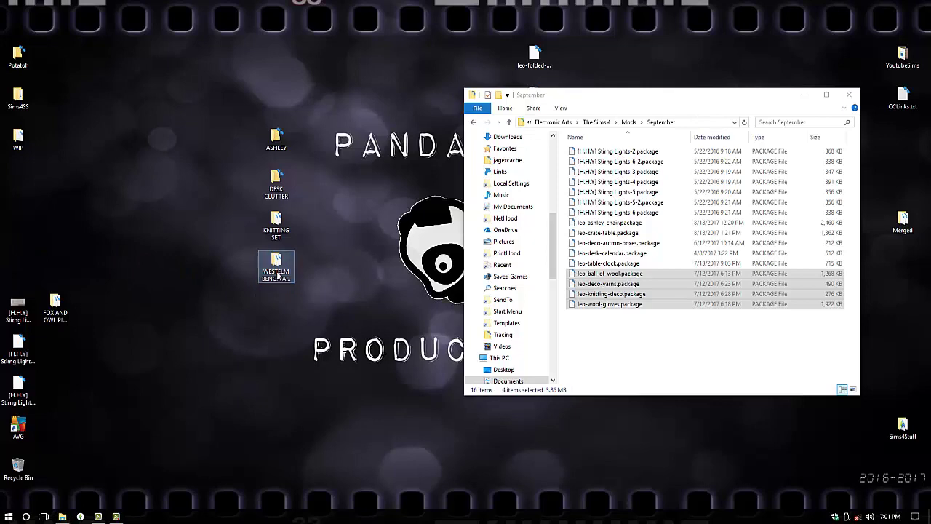
{"action": "double_click", "coordinate": [276, 275]}
{"action": "left_click_drag", "start_coordinate": [227, 191], "coordinate": [720, 299]}
{"action": "left_click", "coordinate": [444, 104]}
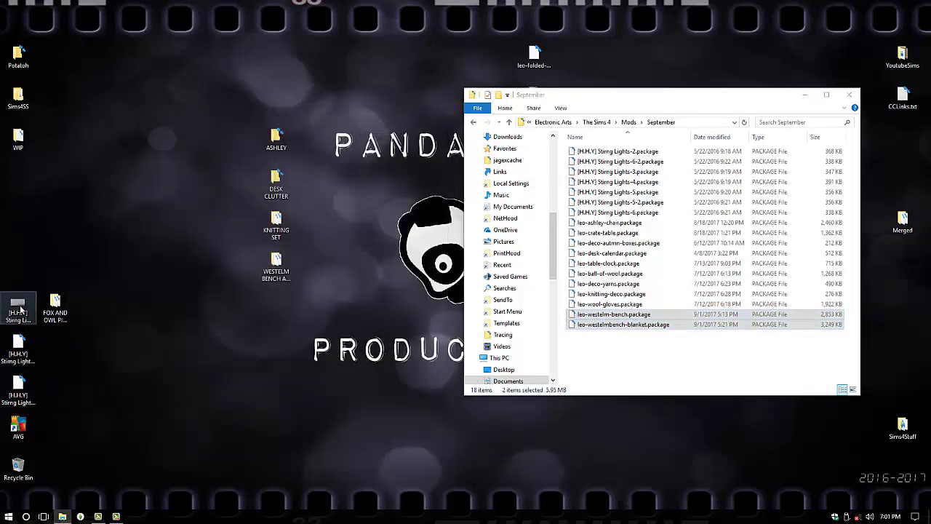
- Set the [H.H.Y] image and FOX AND OWL PILLOWS folder apart, and move the two pillow packages into September
{"action": "left_click_drag", "start_coordinate": [20, 311], "coordinate": [272, 314]}
{"action": "left_click_drag", "start_coordinate": [58, 309], "coordinate": [274, 342]}
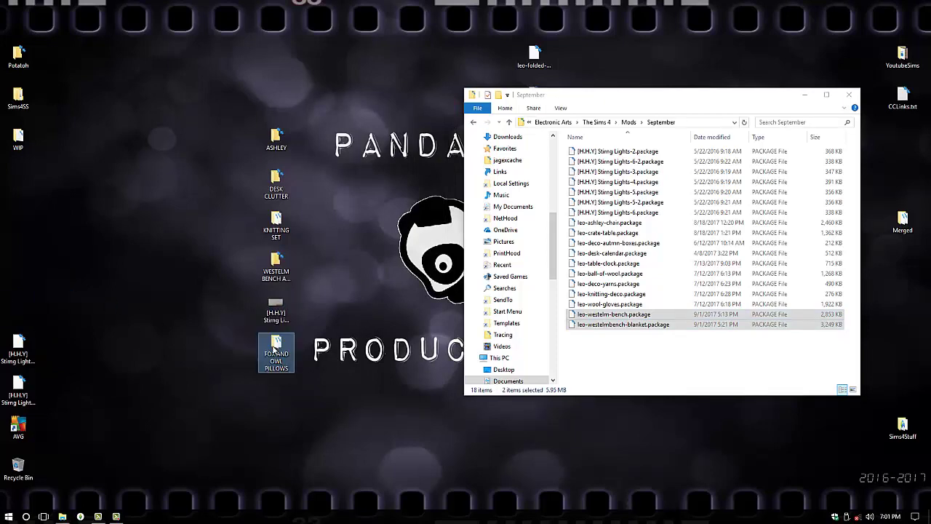
{"action": "double_click", "coordinate": [275, 351]}
{"action": "left_click_drag", "start_coordinate": [205, 188], "coordinate": [756, 244]}
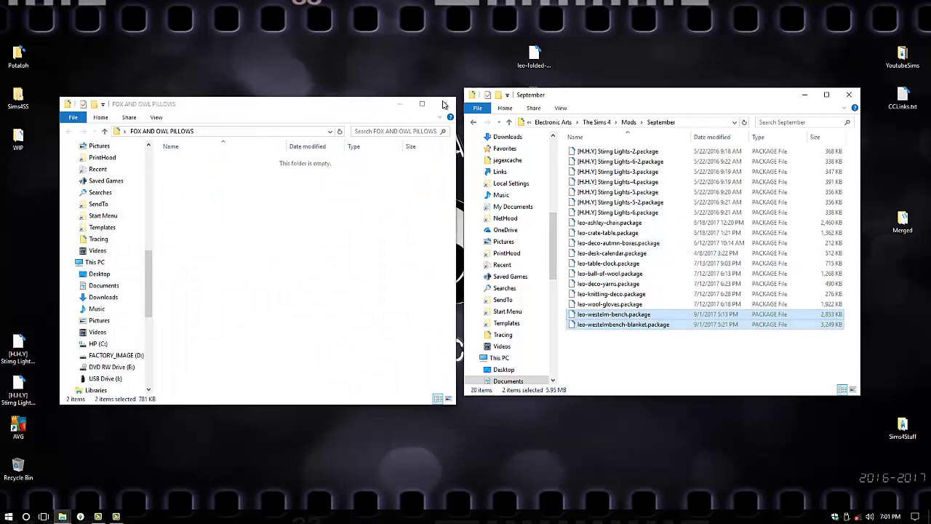
{"action": "left_click", "coordinate": [444, 103]}
- Move the remaining two [H.H.Y] Stirng Lights packages and the five loose leo packages from the desktop into September
{"action": "left_click_drag", "start_coordinate": [18, 348], "coordinate": [603, 260]}
{"action": "left_click_drag", "start_coordinate": [29, 383], "coordinate": [647, 313]}
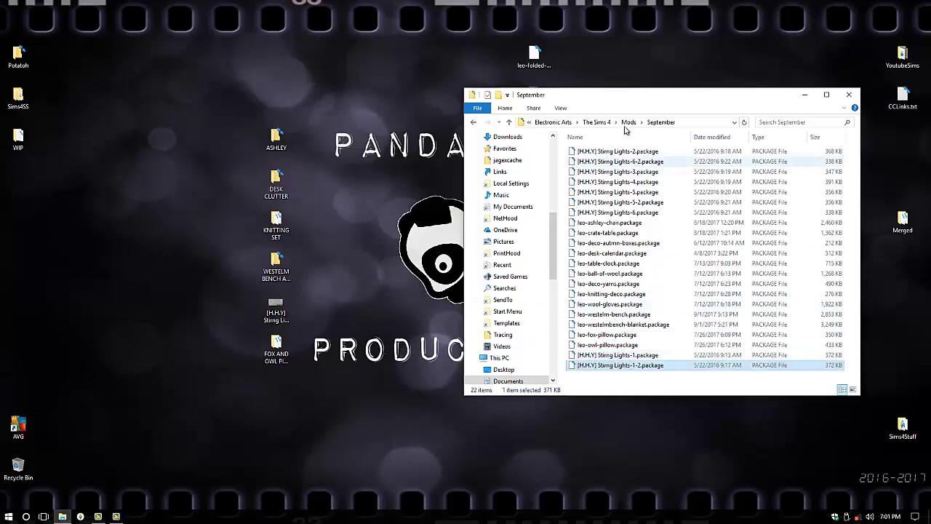
{"action": "left_click_drag", "start_coordinate": [587, 100], "coordinate": [715, 102]}
{"action": "left_click_drag", "start_coordinate": [507, 16], "coordinate": [572, 296]}
{"action": "left_click_drag", "start_coordinate": [535, 222], "coordinate": [808, 226]}
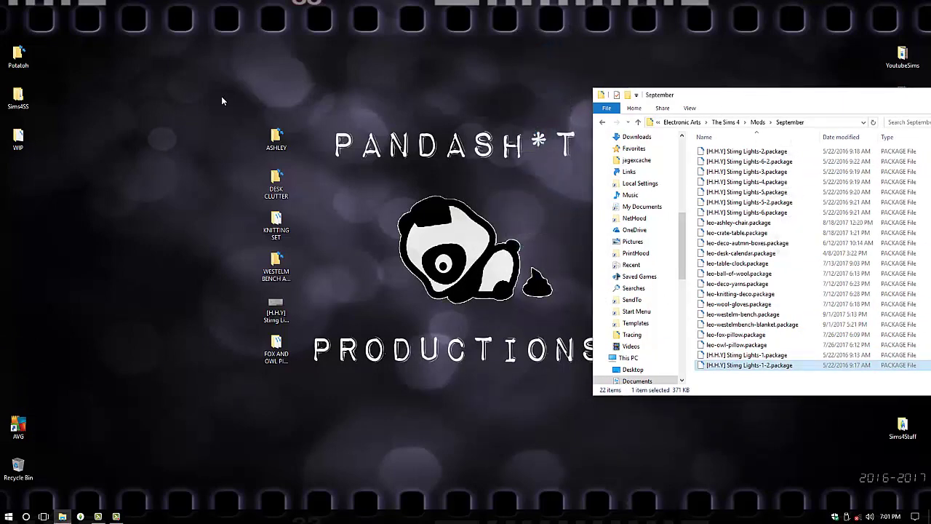
- Permanently delete the five emptied folders and the [H.H.Y] image from the desktop, and return to the Mods folder
{"action": "left_click_drag", "start_coordinate": [344, 364], "coordinate": [221, 95]}
{"action": "left_click_drag", "start_coordinate": [273, 357], "coordinate": [23, 482]}
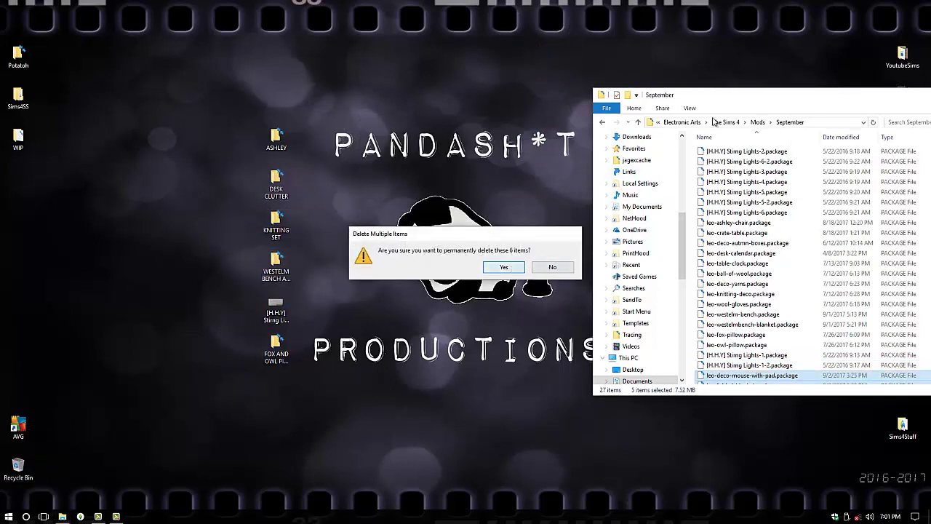
{"action": "left_click", "coordinate": [503, 269]}
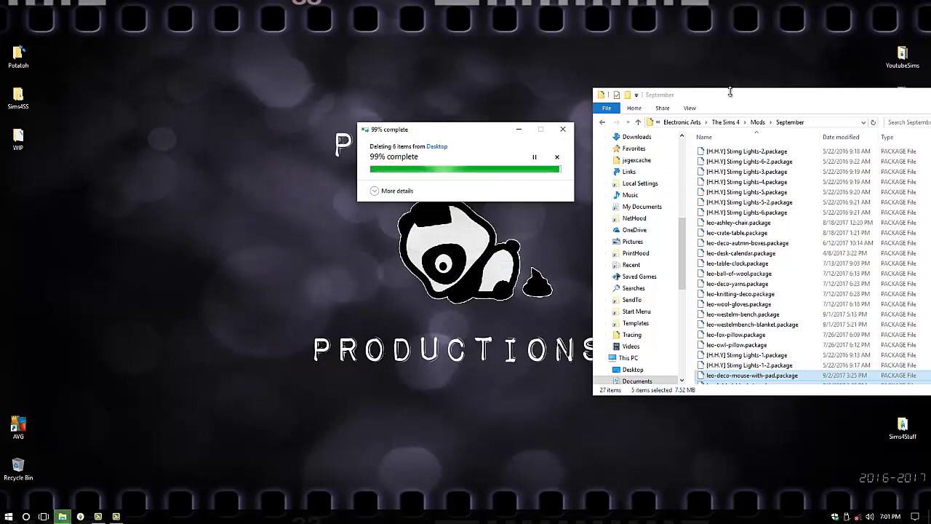
{"action": "left_click_drag", "start_coordinate": [733, 91], "coordinate": [440, 94]}
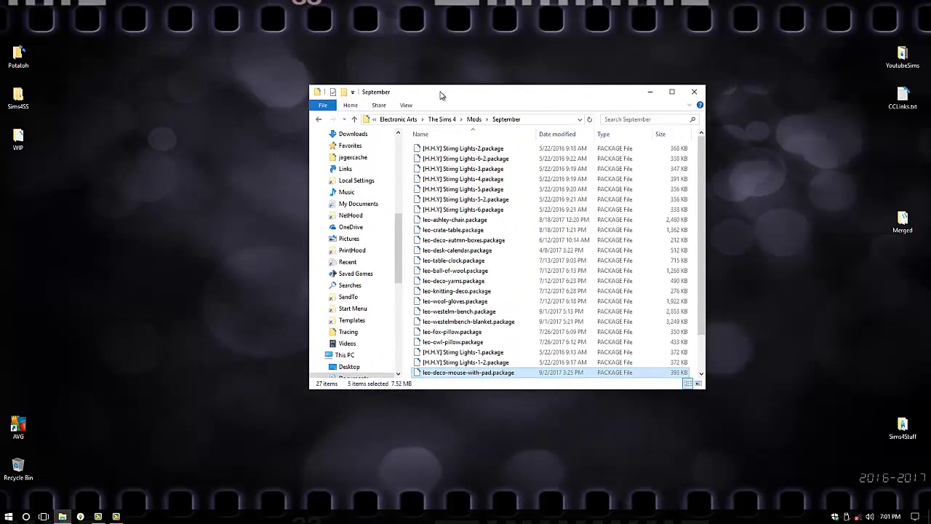
{"action": "left_click", "coordinate": [318, 119]}
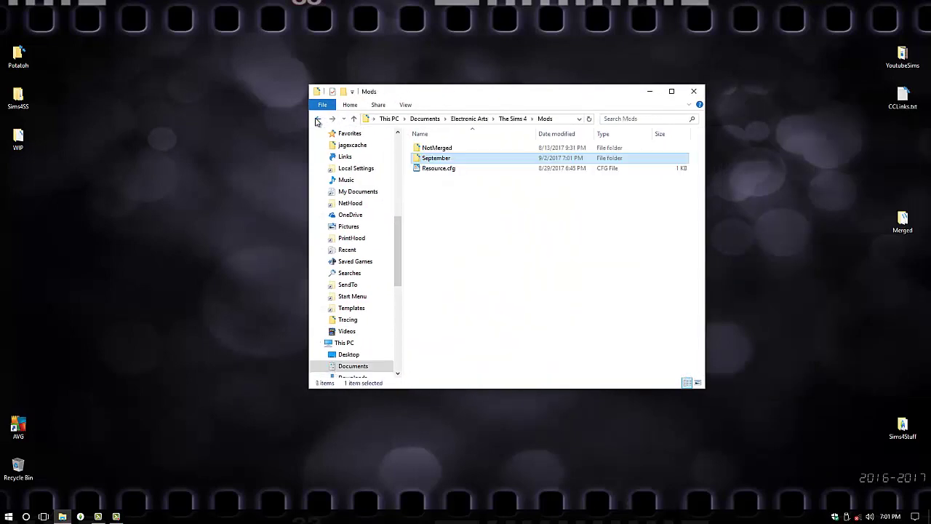
- Open Bulk Rename Utility and set it to replace spaces with nothing and to remove double spaces (D/S) and symbols (Sym.)
{"action": "left_click", "coordinate": [11, 517]}
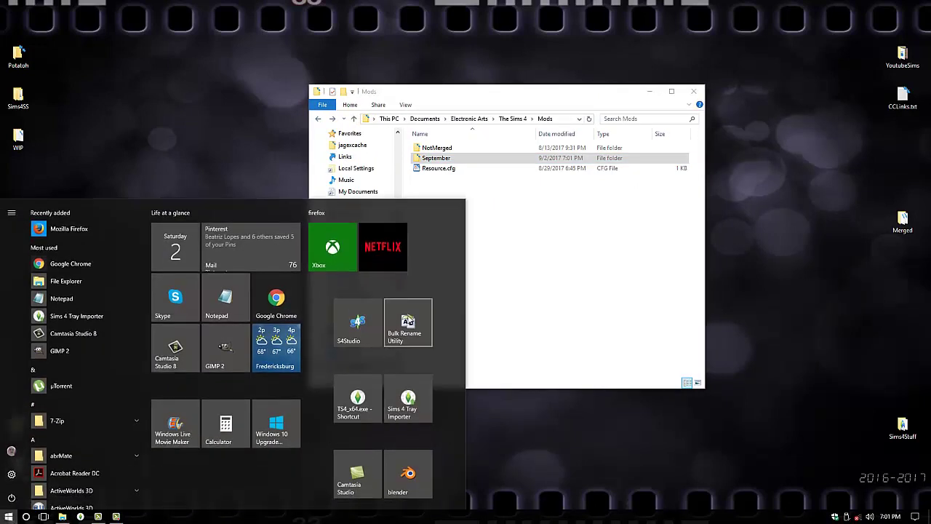
{"action": "left_click", "coordinate": [415, 321]}
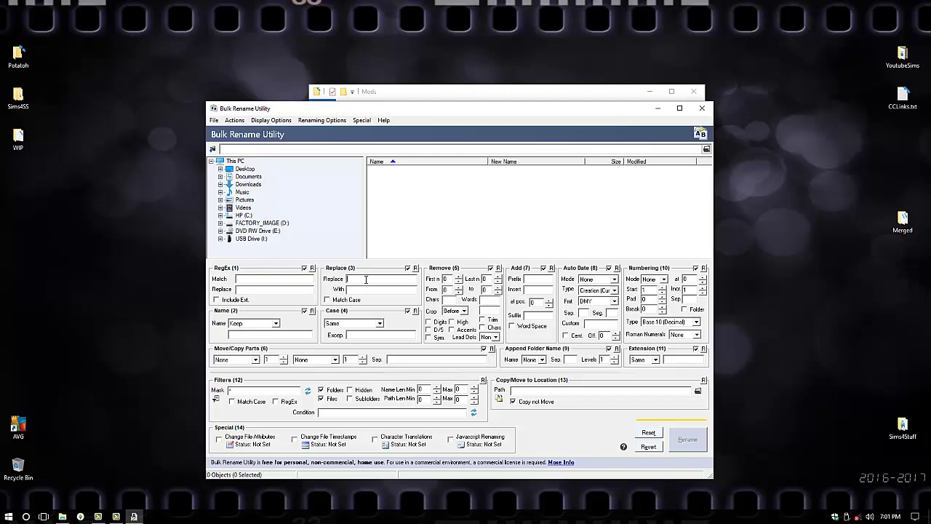
{"action": "left_click", "coordinate": [366, 278]}
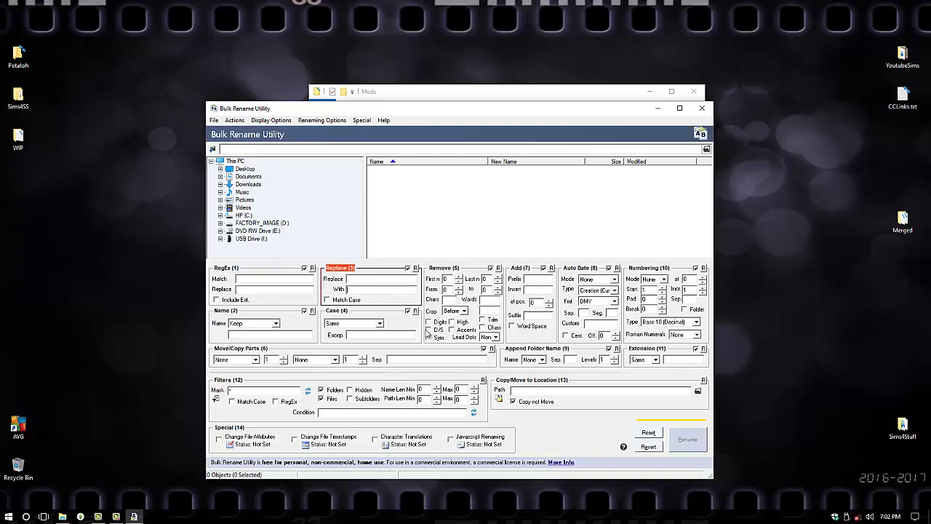
{"action": "left_click", "coordinate": [428, 329]}
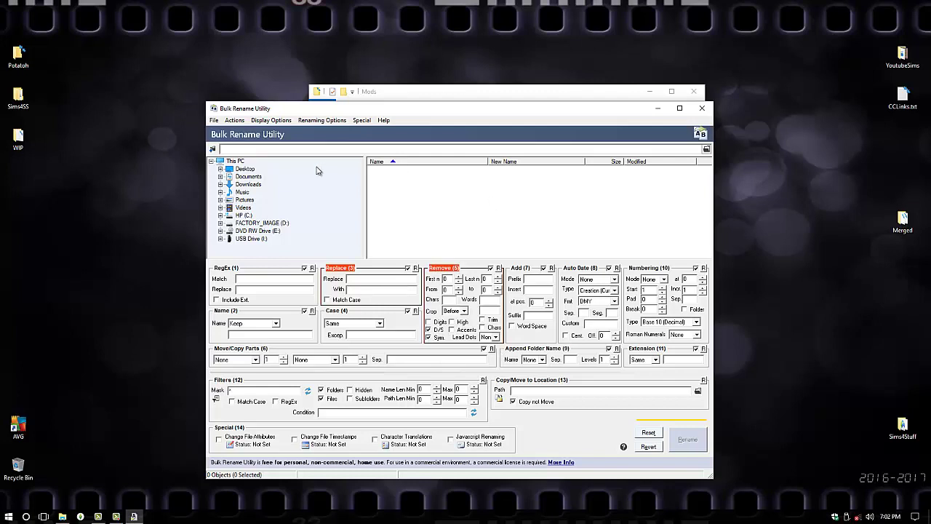
- Load the September folder for renaming from Documents > Electronic Arts > The Sims 4 > Mods
{"action": "left_click", "coordinate": [248, 176]}
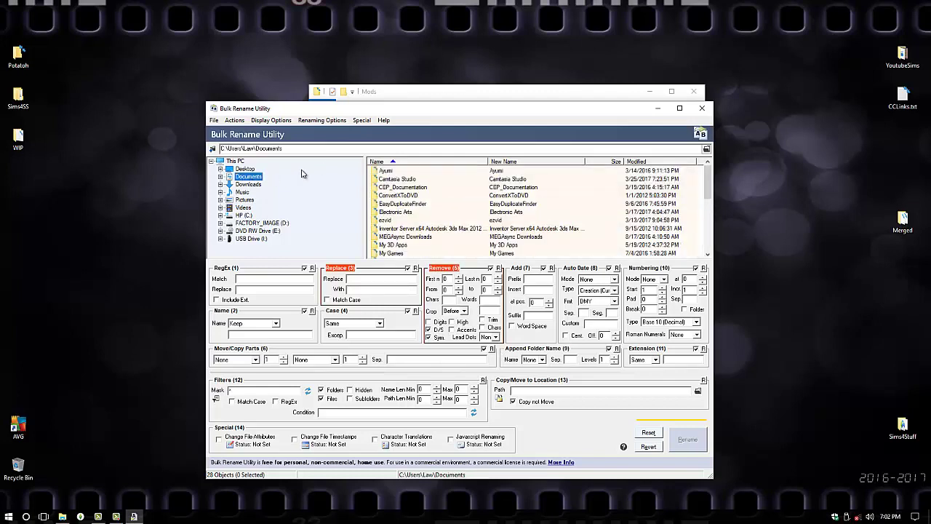
{"action": "double_click", "coordinate": [394, 213]}
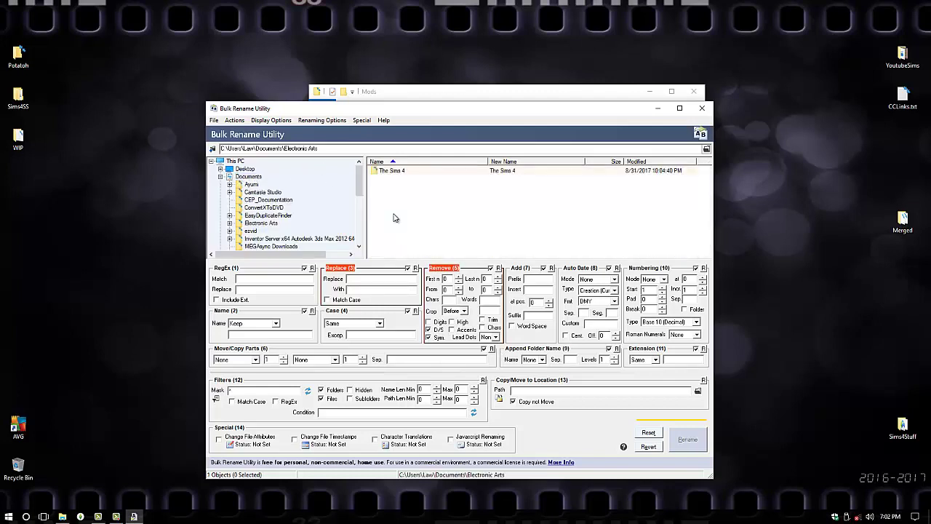
{"action": "double_click", "coordinate": [397, 172]}
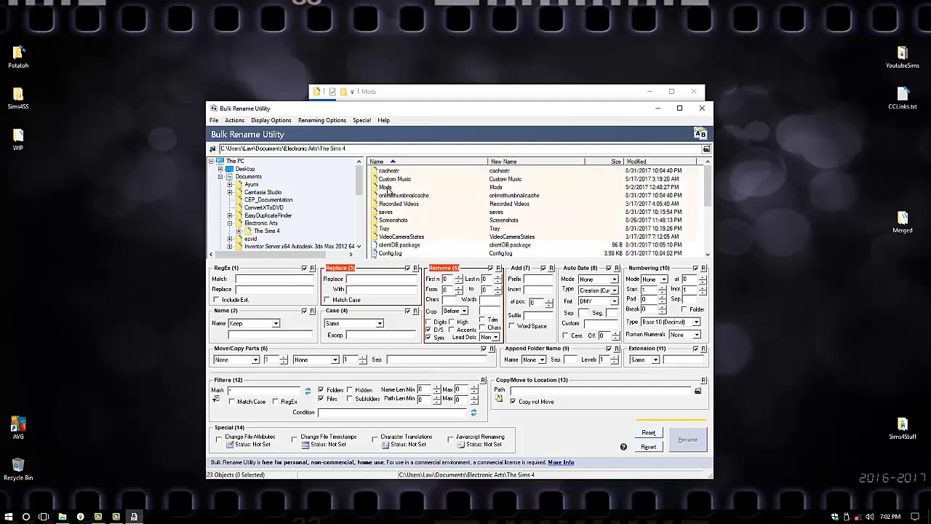
{"action": "double_click", "coordinate": [390, 187]}
{"action": "double_click", "coordinate": [391, 179]}
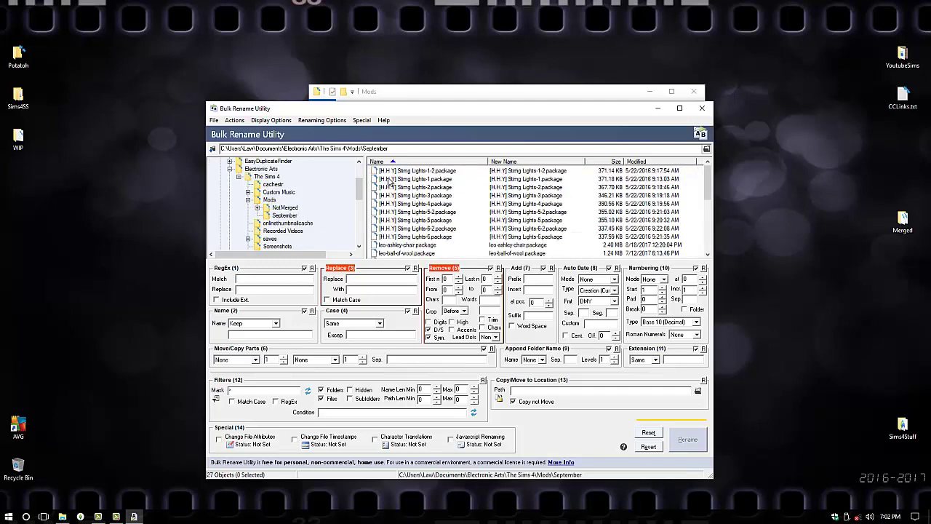
- Select all package files in the September folder, rename them with the chosen criteria, and close Bulk Rename Utility
{"action": "left_click", "coordinate": [240, 122]}
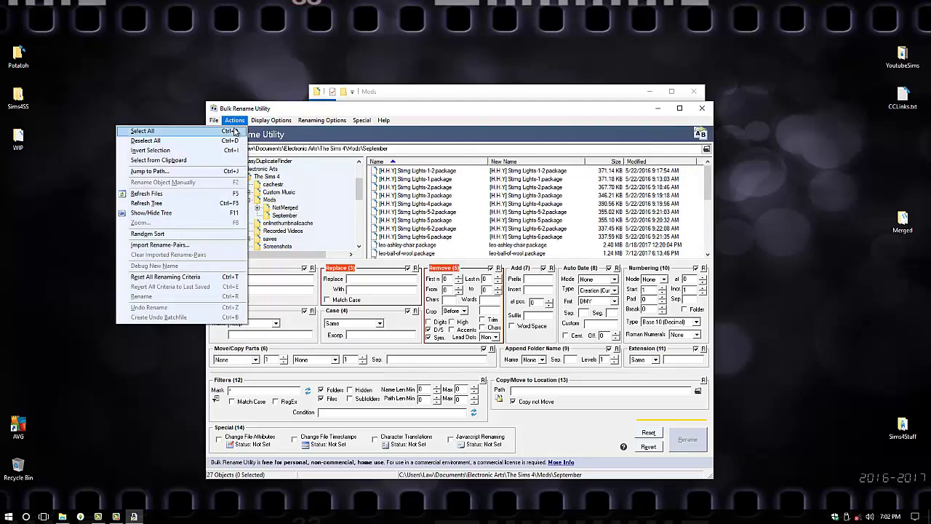
{"action": "left_click", "coordinate": [233, 130]}
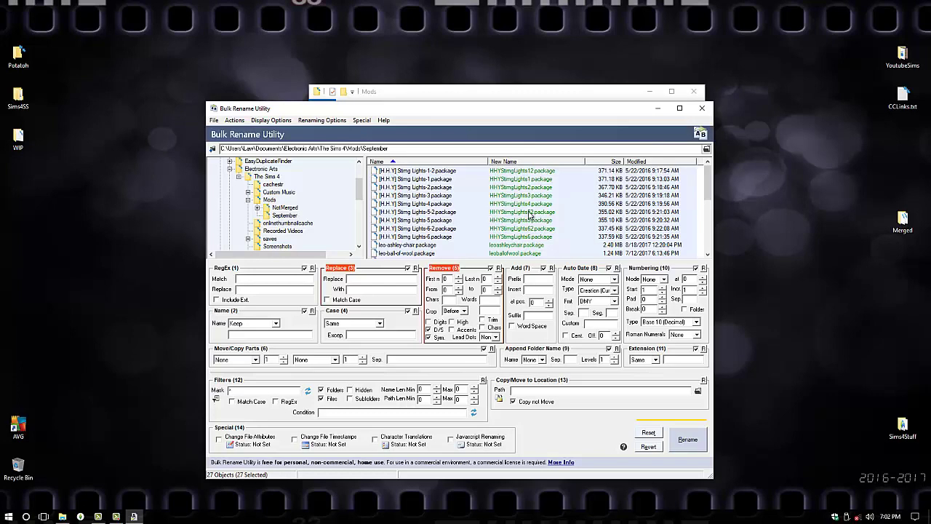
{"action": "left_click", "coordinate": [688, 440]}
{"action": "left_click", "coordinate": [509, 341]}
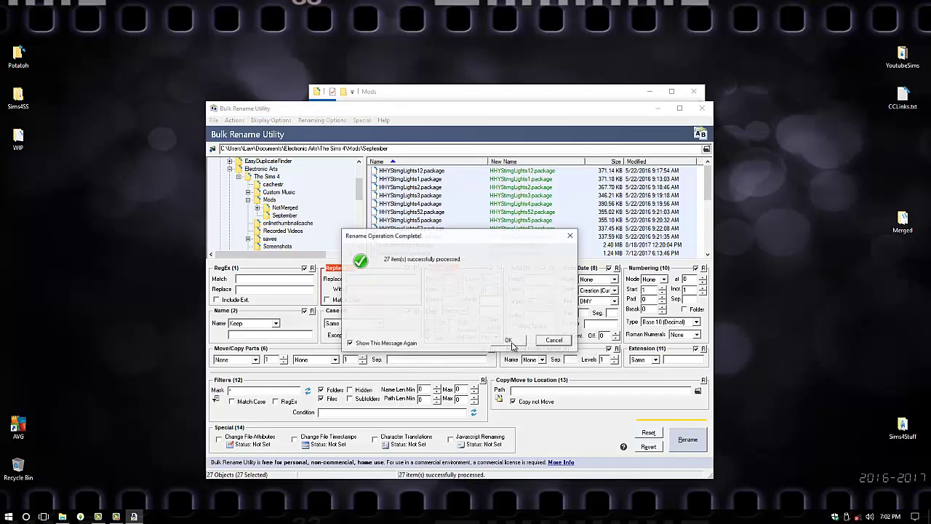
{"action": "left_click", "coordinate": [509, 339]}
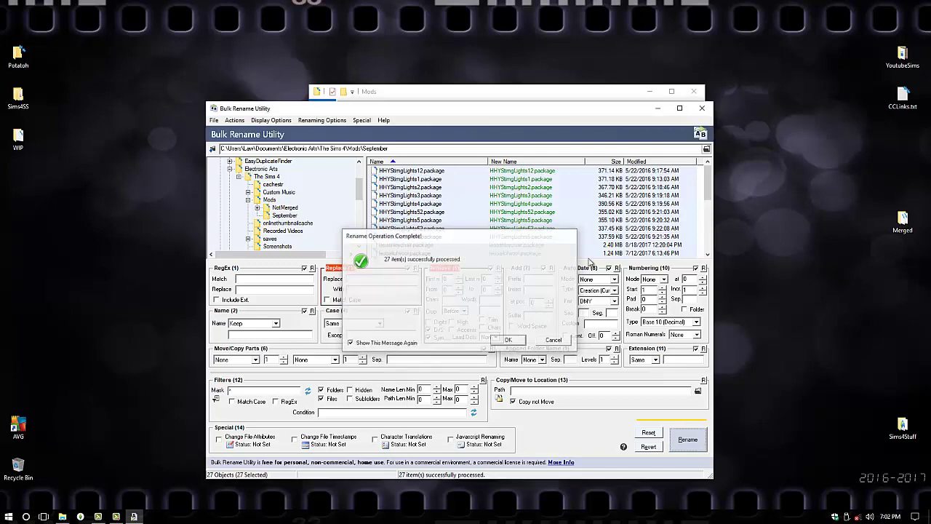
{"action": "left_click", "coordinate": [701, 110]}
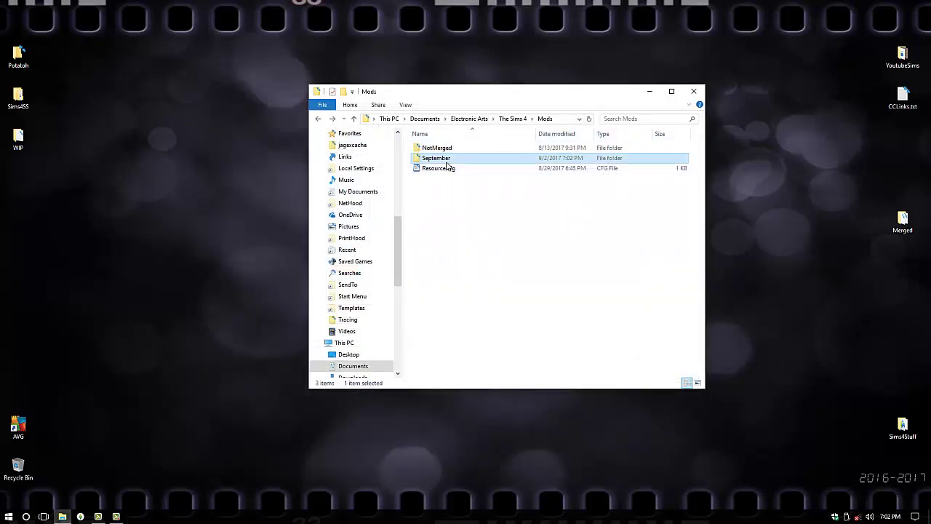
- Check the renamed package files in the September folder, and close its window
{"action": "double_click", "coordinate": [447, 158]}
{"action": "scroll", "coordinate": [447, 160], "scroll_direction": "down", "scroll_amount": 2}
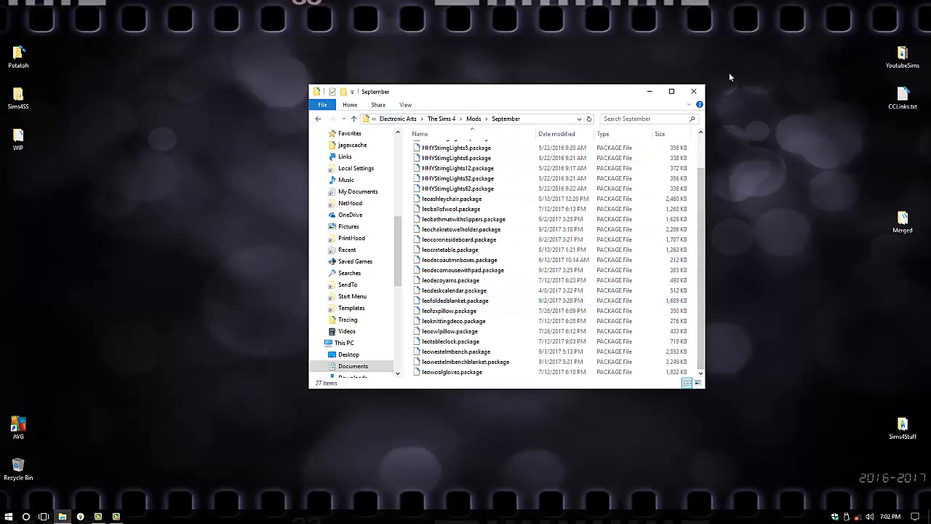
{"action": "left_click", "coordinate": [700, 93]}
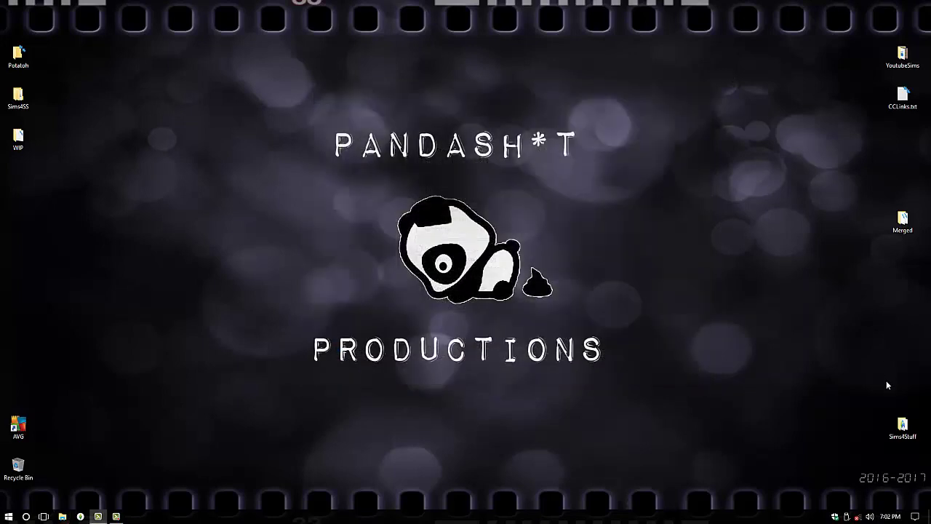
- Launch Mod Conflict Detector from the ModConflictDetector9063 folder in Sims4Stuff
{"action": "double_click", "coordinate": [903, 425]}
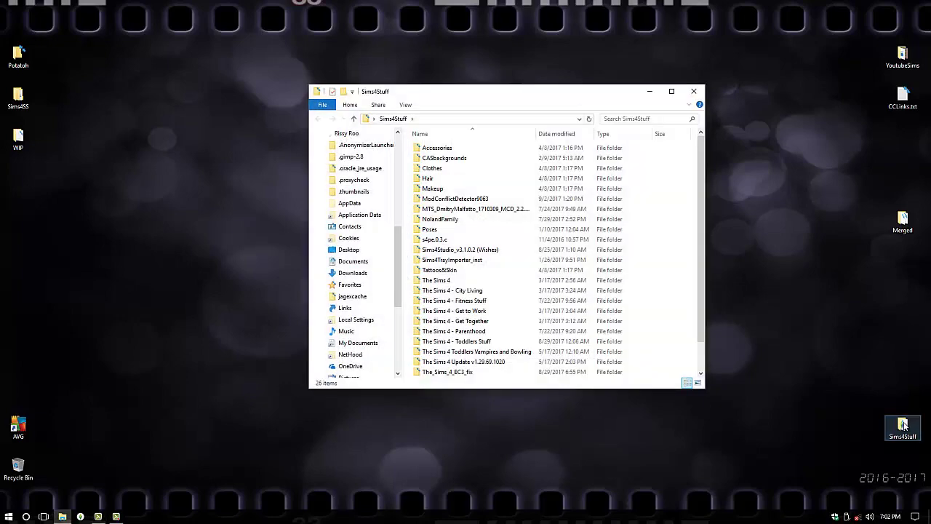
{"action": "double_click", "coordinate": [452, 199]}
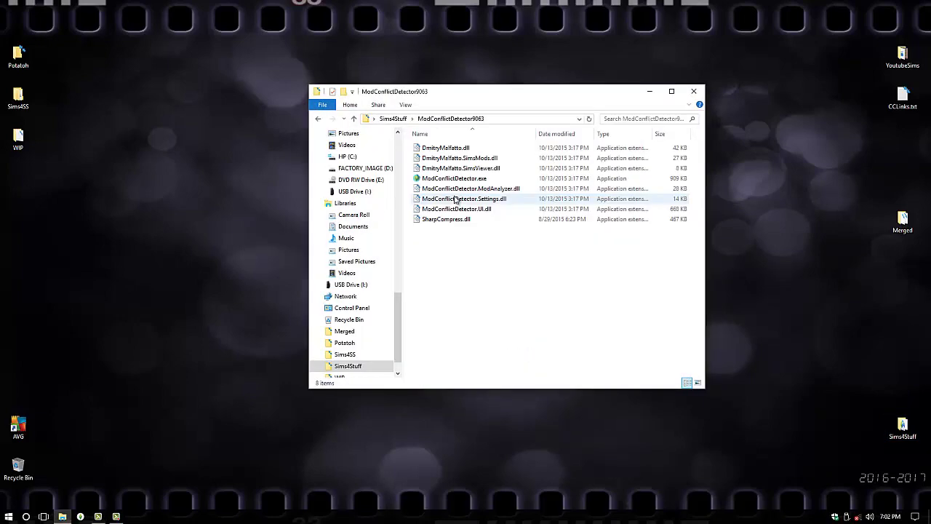
{"action": "double_click", "coordinate": [452, 178]}
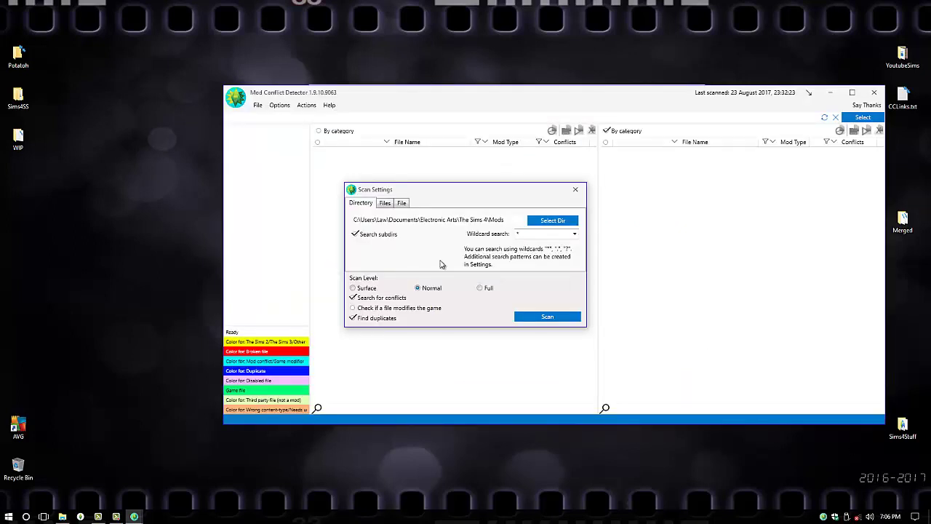
- Scan The Sims 4 Mods folder and its subfolders for conflicts and duplicates
{"action": "left_click", "coordinate": [394, 221]}
{"action": "left_click", "coordinate": [481, 290]}
{"action": "left_click", "coordinate": [386, 297]}
{"action": "left_click", "coordinate": [356, 320]}
{"action": "left_click", "coordinate": [536, 318]}
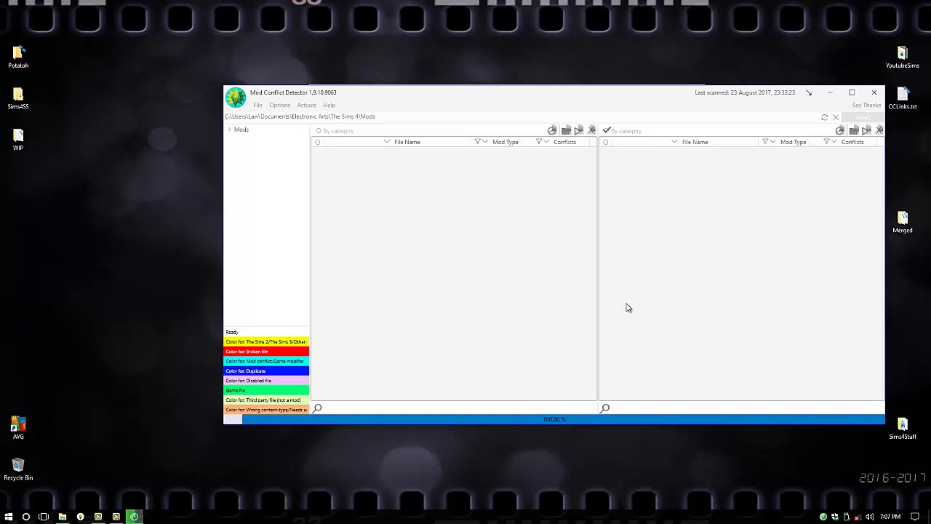
- Sort the scan results by conflicts, and permanently delete the duplicate HHYStirngLights2.package from its September folder location
{"action": "left_click", "coordinate": [547, 143]}
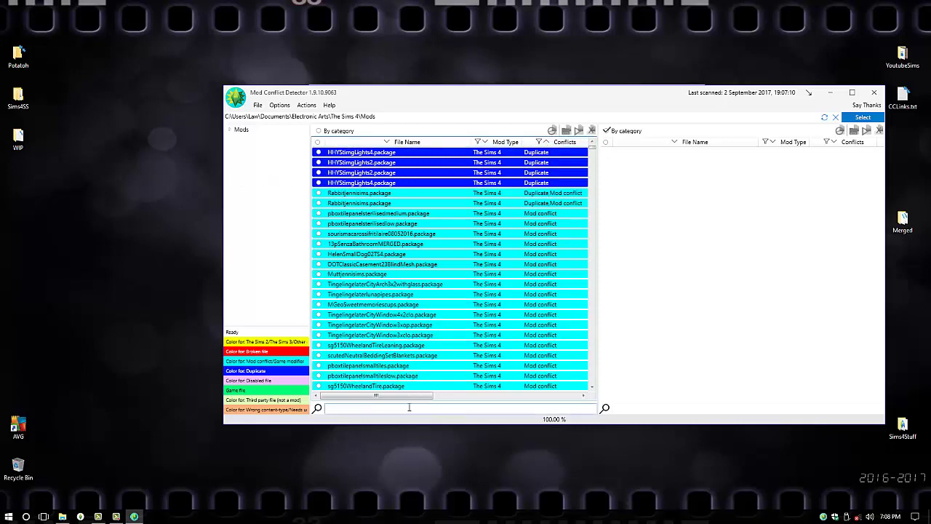
{"action": "left_click_drag", "start_coordinate": [392, 399], "coordinate": [509, 410]}
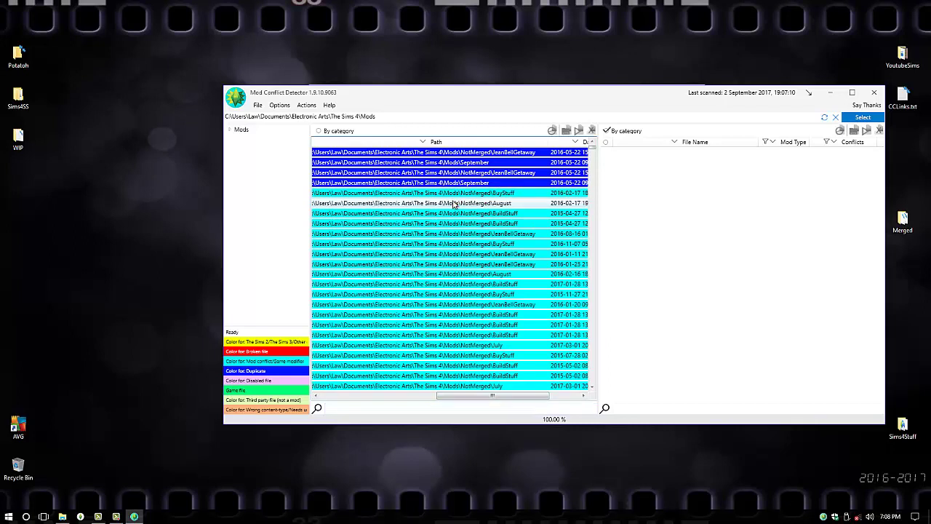
{"action": "left_click", "coordinate": [465, 163]}
{"action": "right_click", "coordinate": [465, 166]}
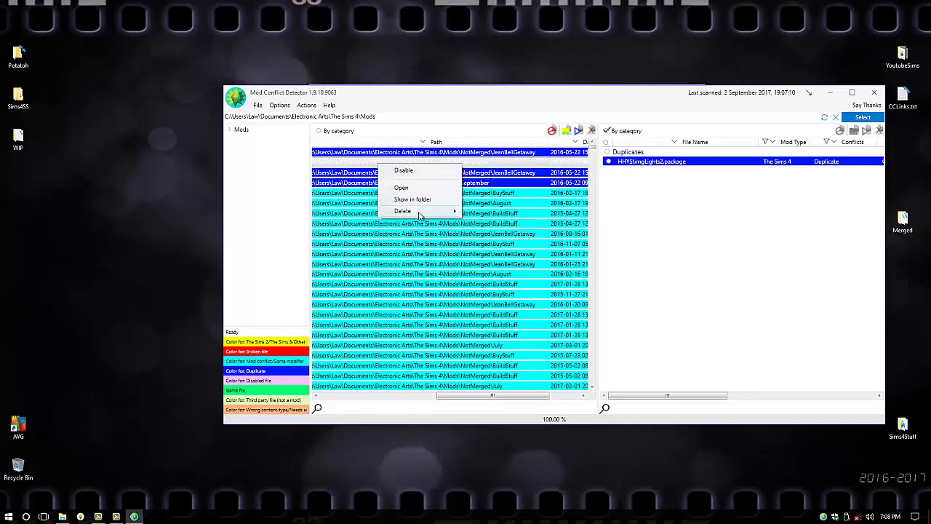
{"action": "mouse_move", "coordinate": [419, 213]}
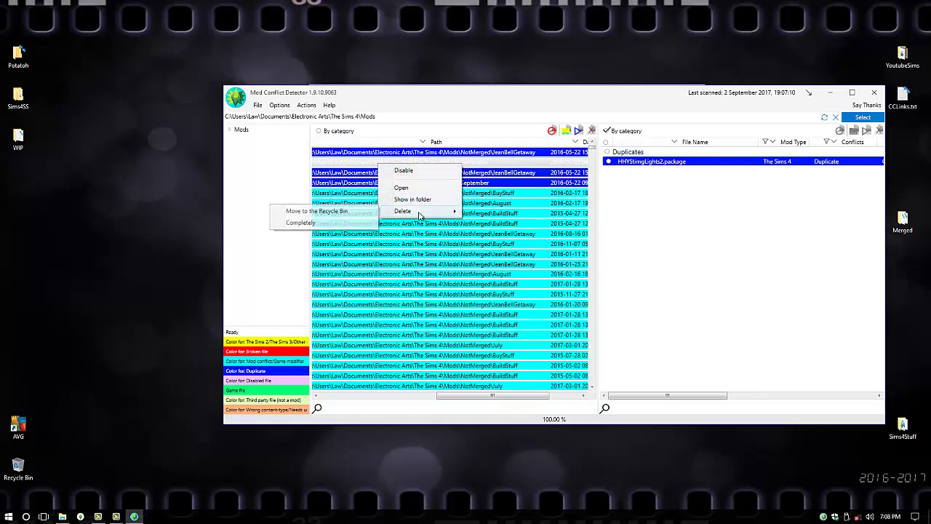
{"action": "left_click", "coordinate": [416, 199]}
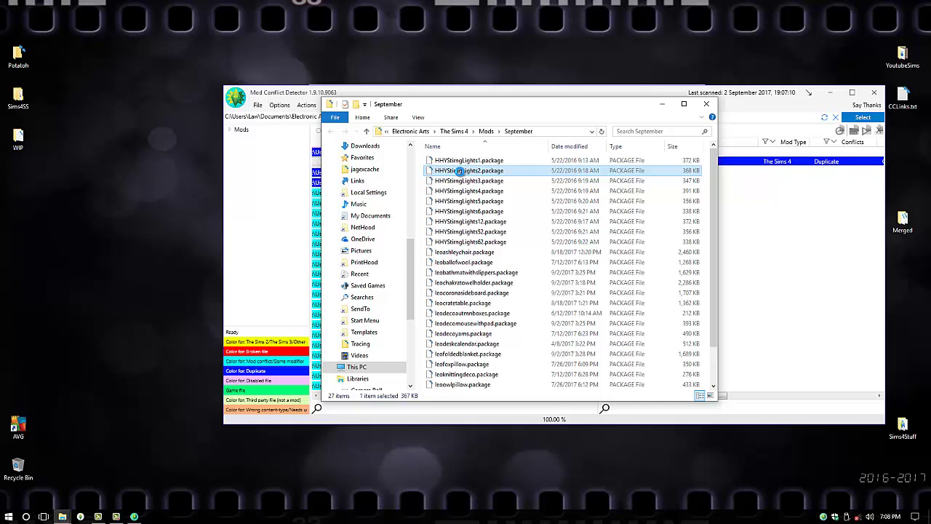
{"action": "right_click", "coordinate": [459, 170]}
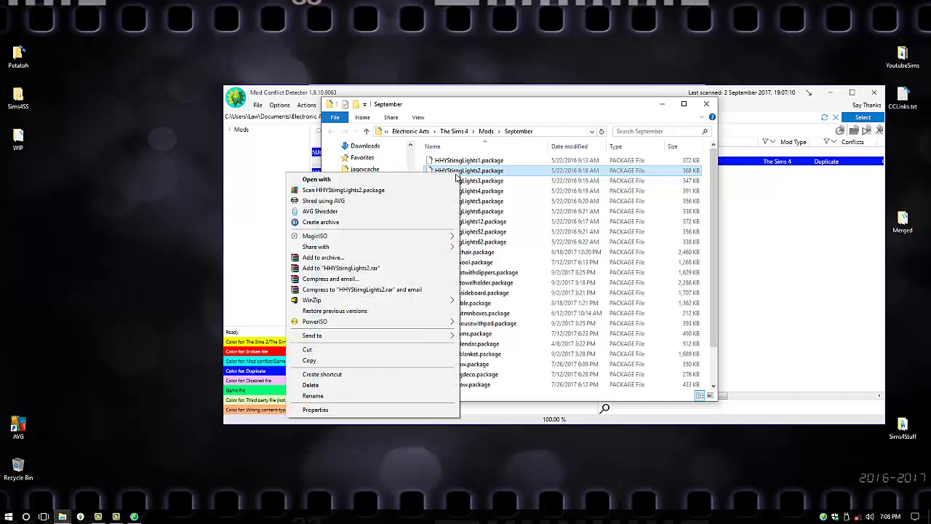
{"action": "left_click", "coordinate": [338, 385]}
{"action": "left_click", "coordinate": [507, 303]}
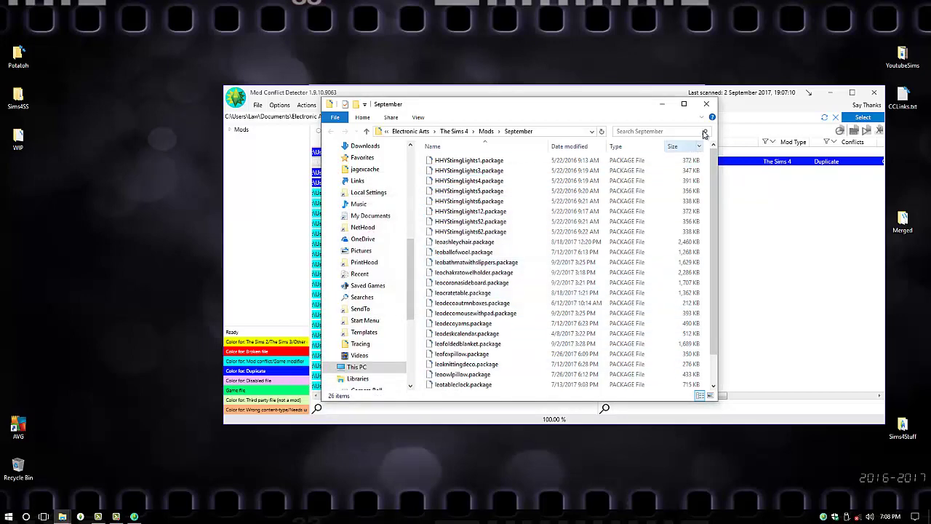
{"action": "left_click", "coordinate": [706, 103]}
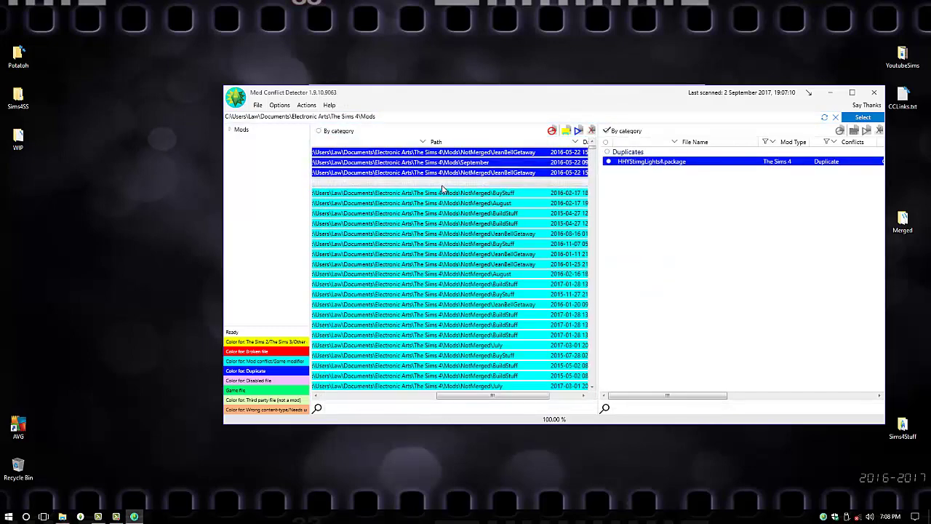
- Show the duplicate HHYStirngLights4.package in the September folder, delete it permanently, and close the folder window
{"action": "right_click", "coordinate": [442, 188]}
{"action": "left_click", "coordinate": [408, 219]}
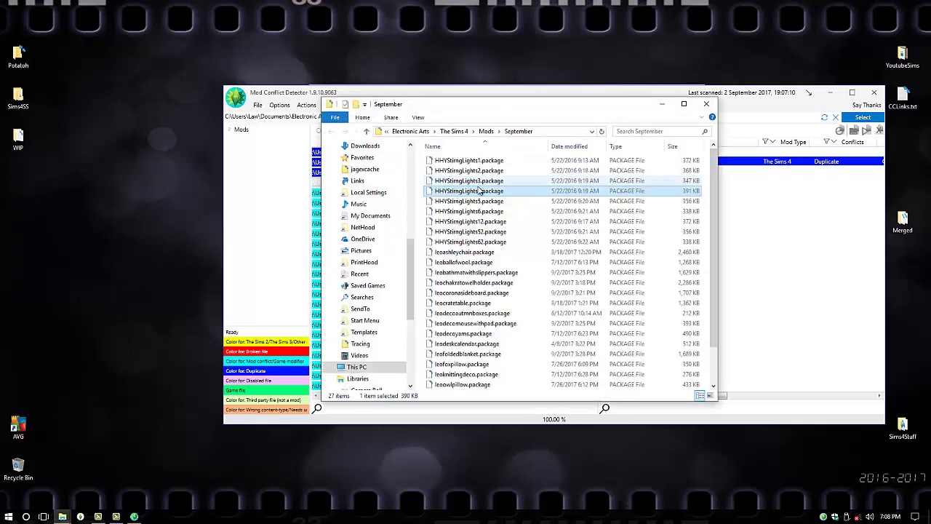
{"action": "right_click", "coordinate": [478, 191]}
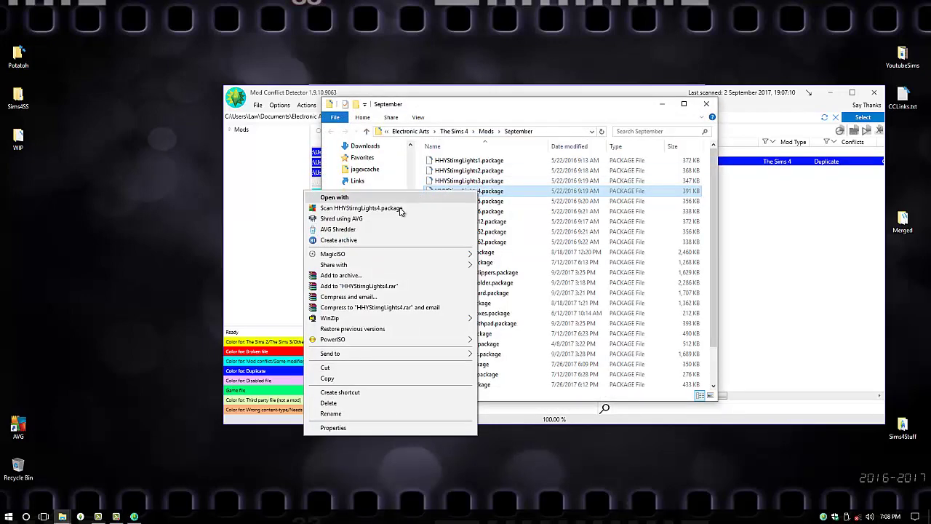
{"action": "left_click", "coordinate": [358, 404]}
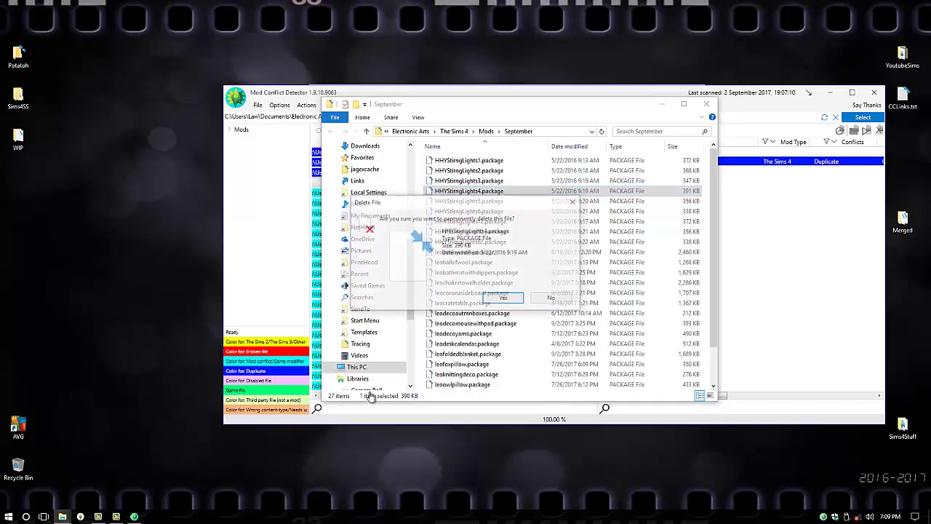
{"action": "left_click", "coordinate": [503, 299]}
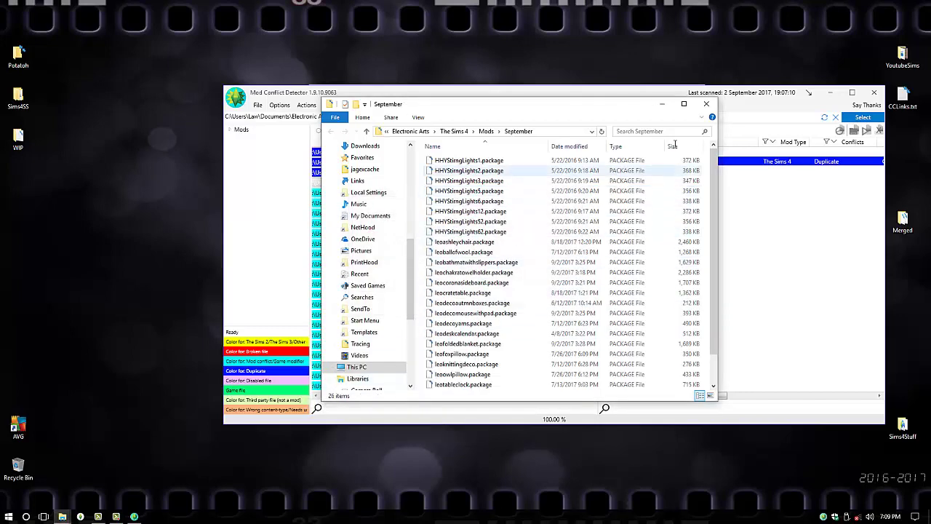
{"action": "left_click", "coordinate": [709, 106]}
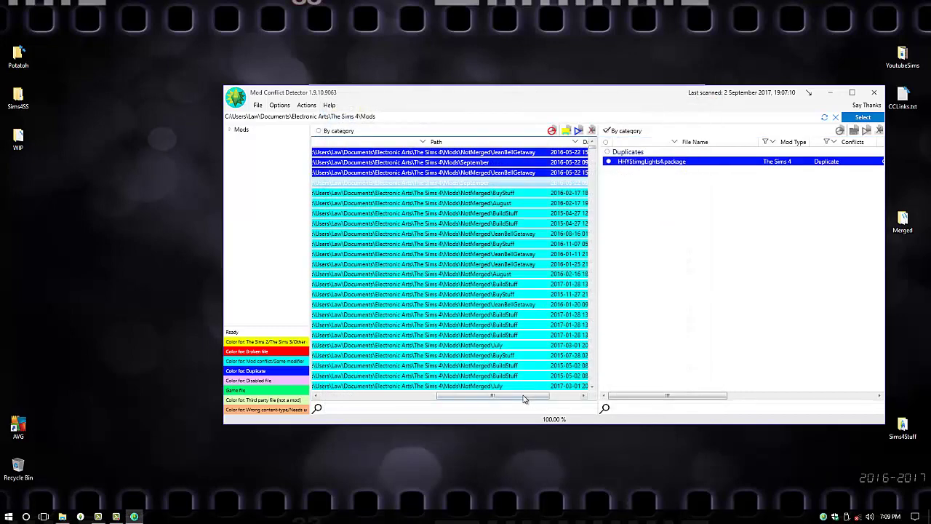
- Review the remaining mod conflicts in the scan results, and close Mod Conflict Detector and its folder window
{"action": "left_click_drag", "start_coordinate": [520, 398], "coordinate": [404, 409]}
{"action": "scroll", "coordinate": [487, 249], "scroll_direction": "down", "scroll_amount": 10}
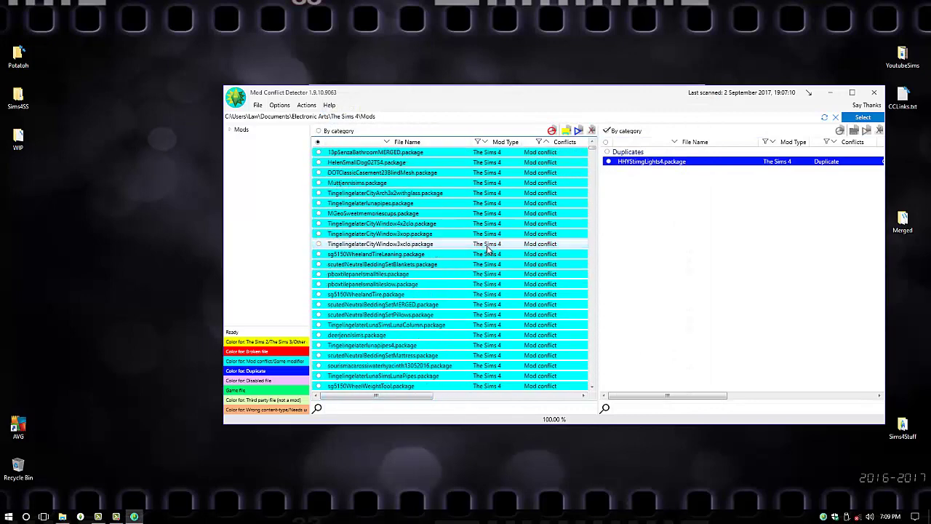
{"action": "scroll", "coordinate": [488, 250], "scroll_direction": "down", "scroll_amount": 10}
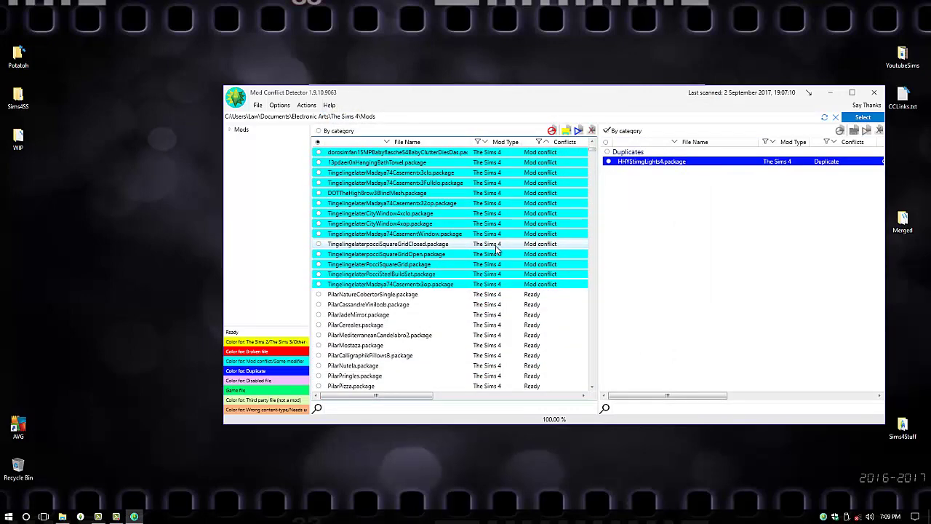
{"action": "scroll", "coordinate": [497, 250], "scroll_direction": "up", "scroll_amount": 20}
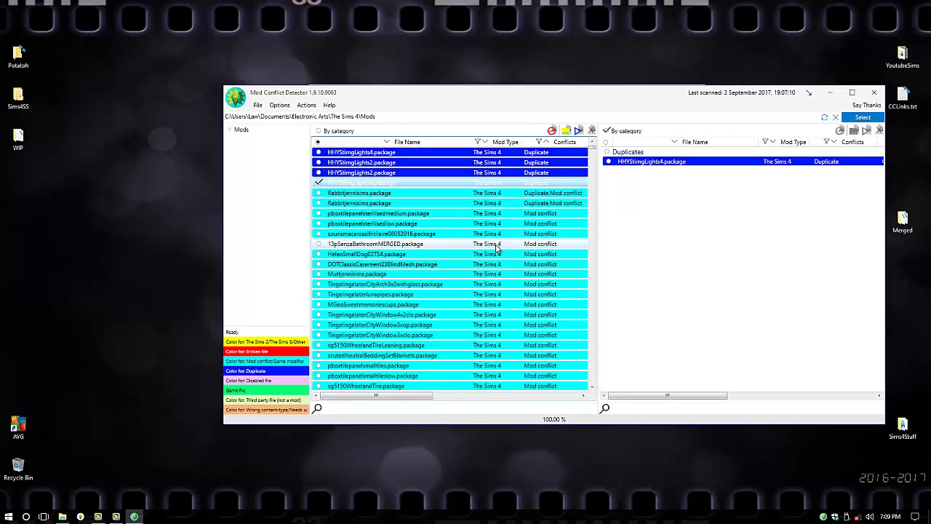
{"action": "left_click", "coordinate": [876, 92]}
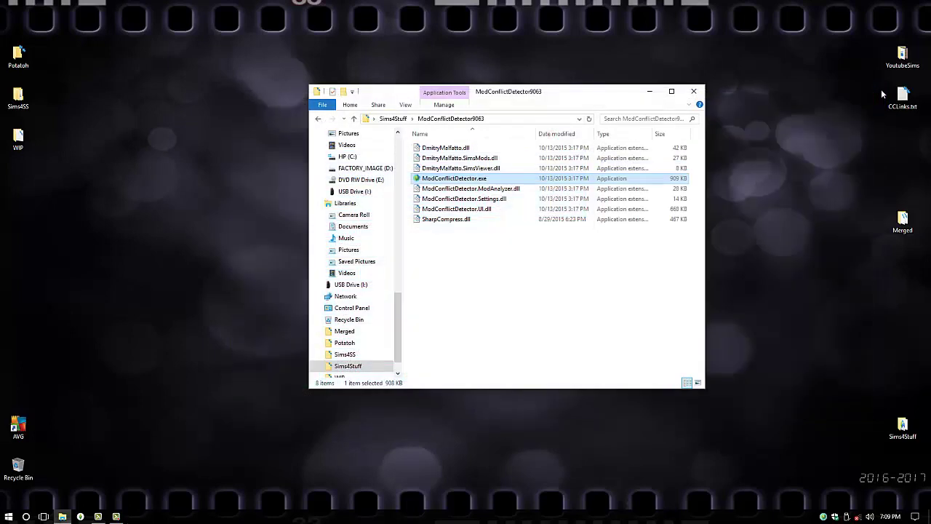
{"action": "left_click", "coordinate": [694, 92]}
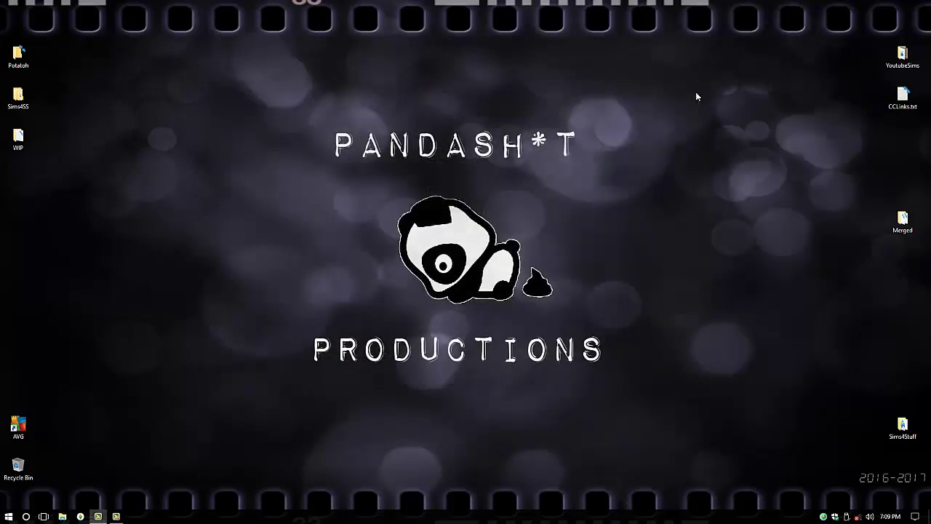
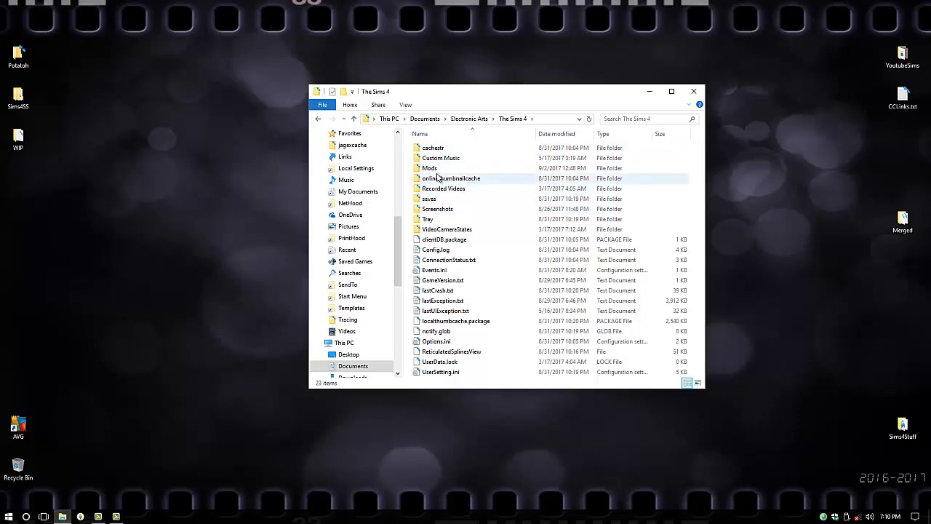
- Open the September folder inside Mods, and launch Sims 4 Studio with its window moved clear of the file list
{"action": "double_click", "coordinate": [433, 168]}
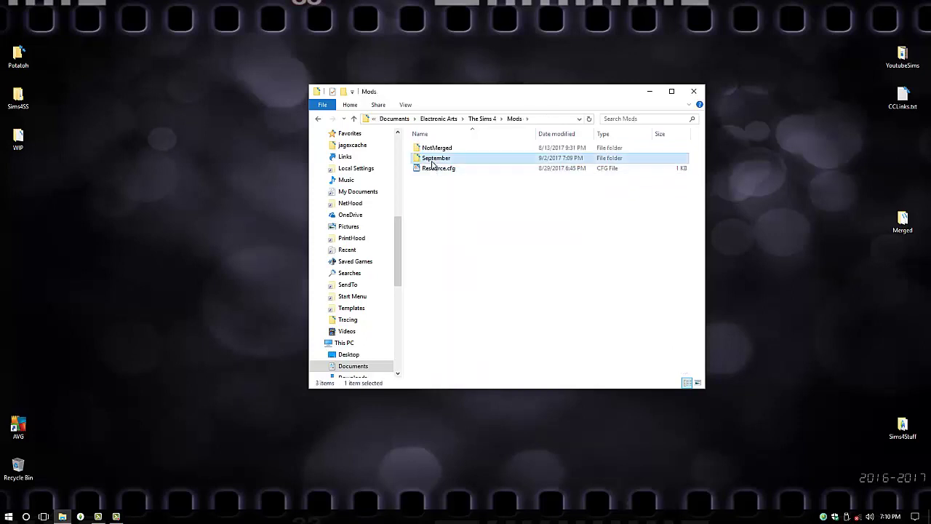
{"action": "double_click", "coordinate": [435, 157]}
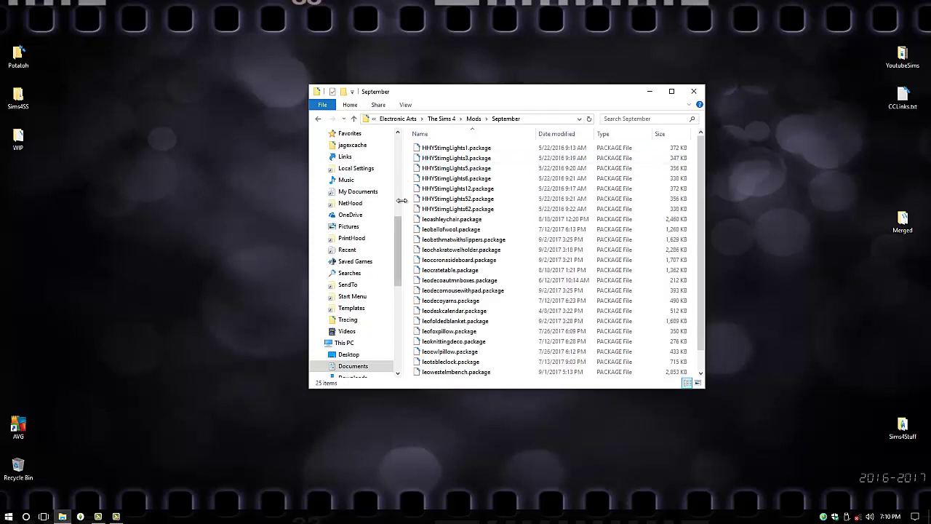
{"action": "left_click", "coordinate": [10, 519]}
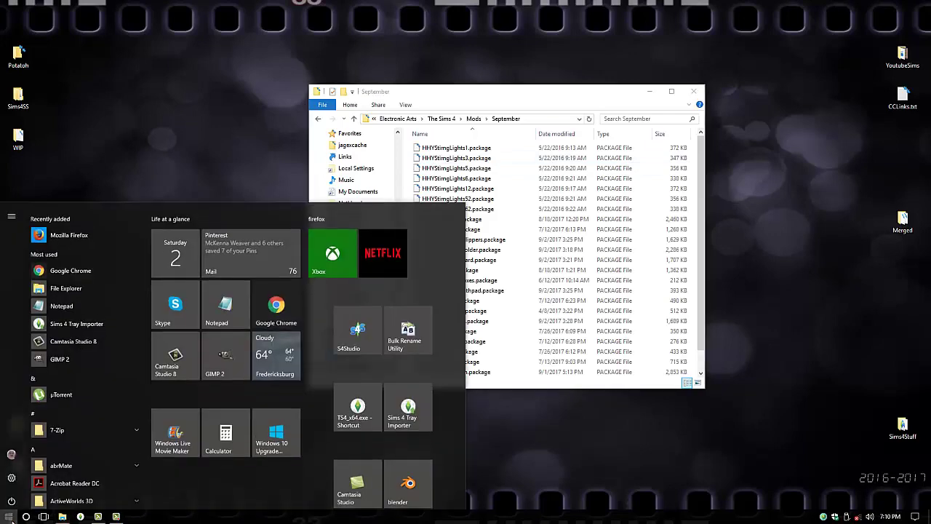
{"action": "left_click", "coordinate": [364, 333]}
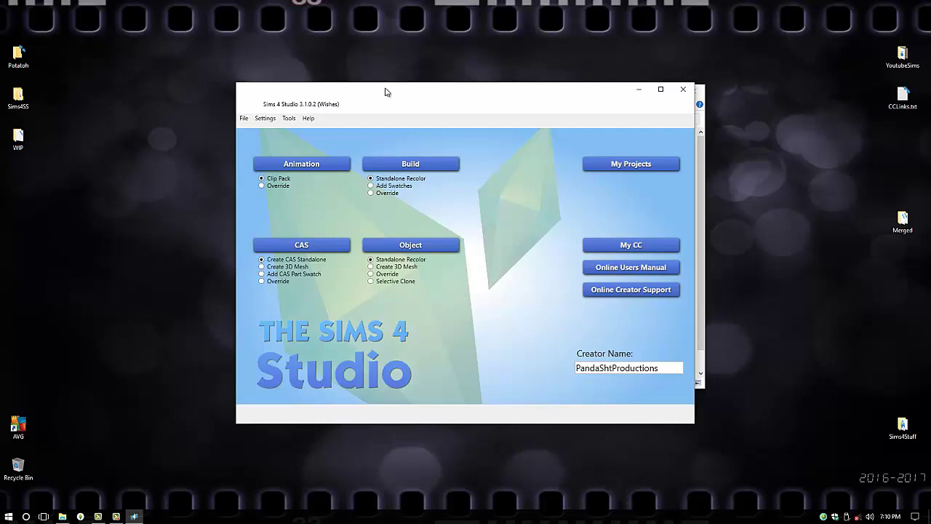
{"action": "left_click_drag", "start_coordinate": [386, 91], "coordinate": [179, 35]}
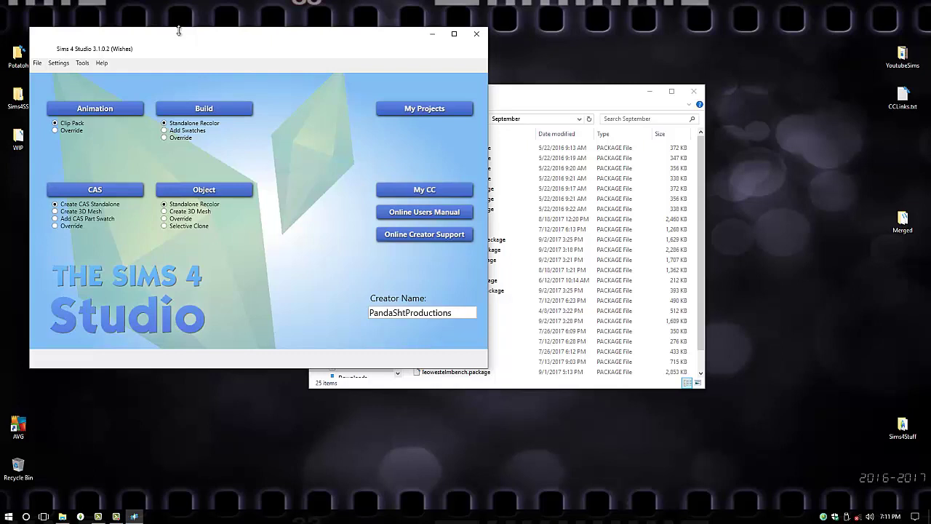
- Open the Merge Packages tool in Sims 4 Studio and start adding package files to it
{"action": "left_click", "coordinate": [81, 66]}
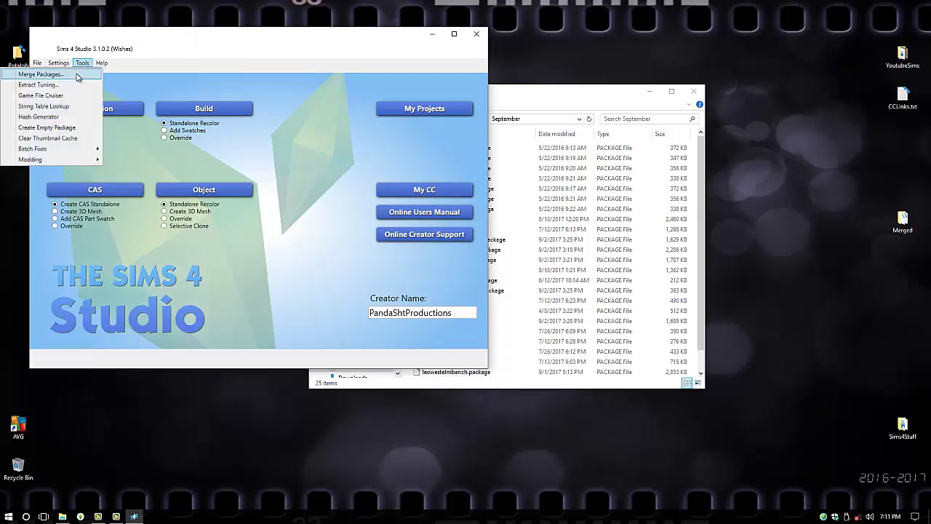
{"action": "left_click", "coordinate": [44, 74]}
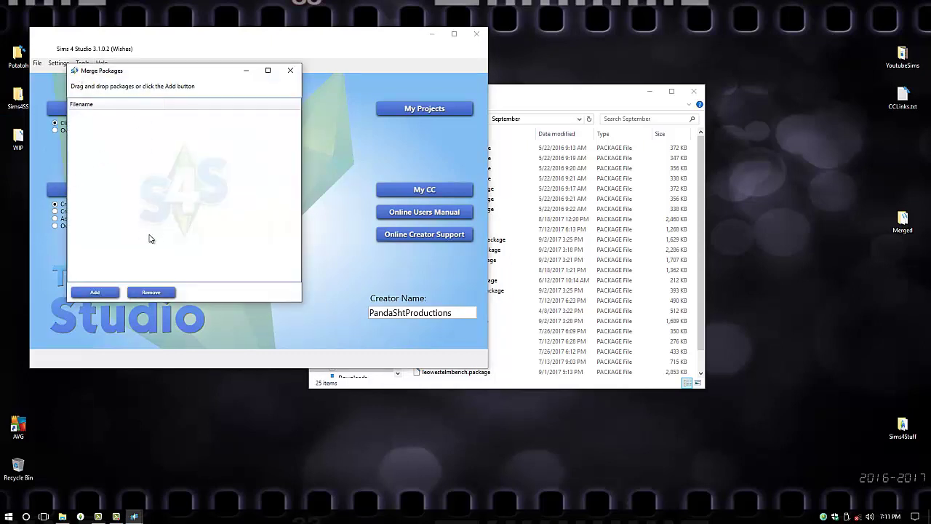
{"action": "left_click", "coordinate": [110, 293]}
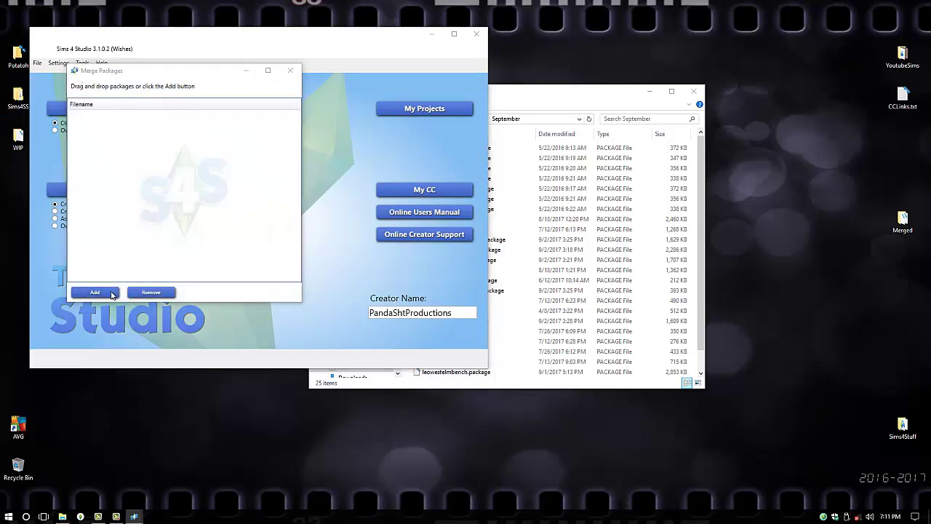
{"action": "left_click", "coordinate": [111, 293]}
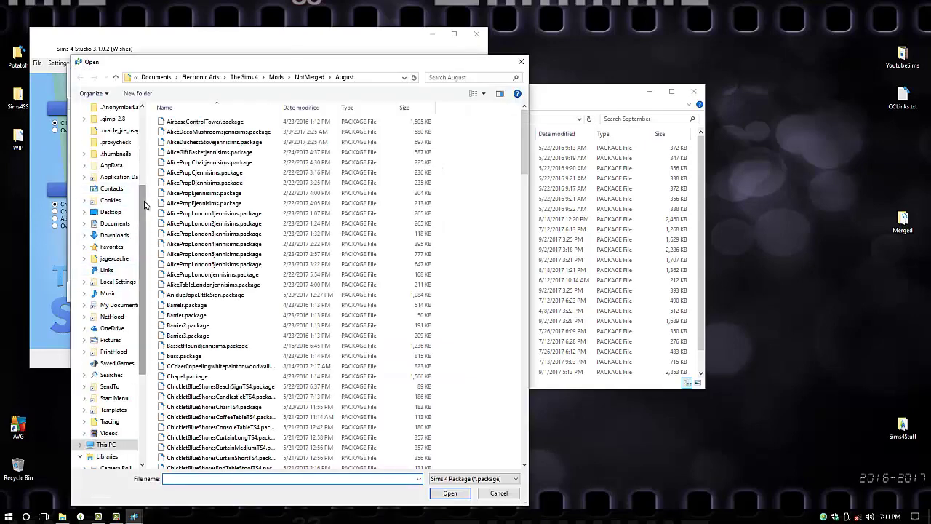
- Browse to the September folder in Documents > Electronic Arts > The Sims 4 > Mods and add all its packages to the merge list
{"action": "scroll", "coordinate": [143, 205], "scroll_direction": "up", "scroll_amount": 4}
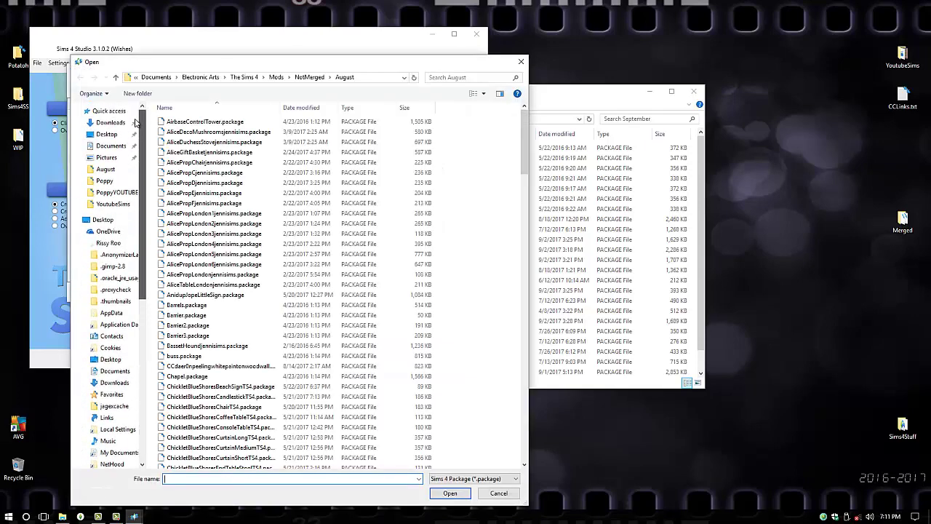
{"action": "key", "text": "alt+Up"}
{"action": "key", "text": "alt+Up"}
{"action": "key", "text": "alt+Up"}
{"action": "key", "text": "alt+Up"}
{"action": "key", "text": "alt+Up"}
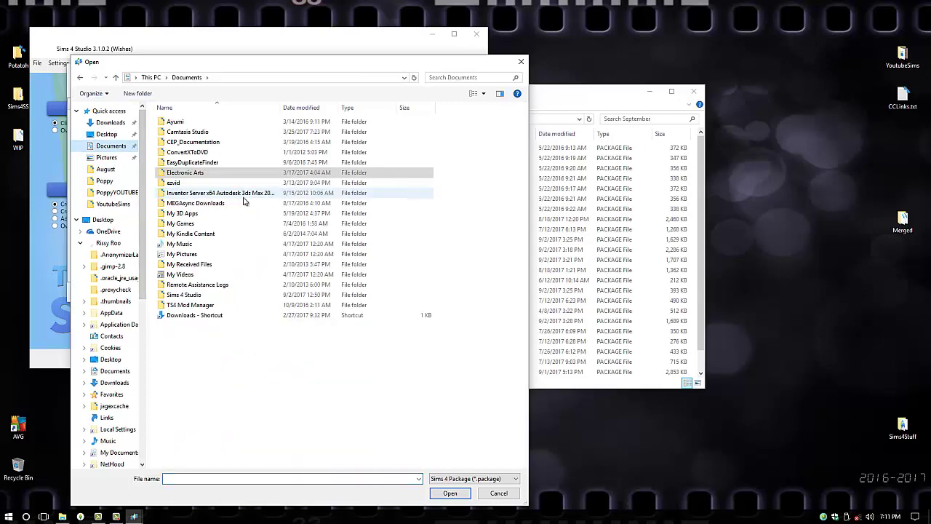
{"action": "double_click", "coordinate": [205, 172]}
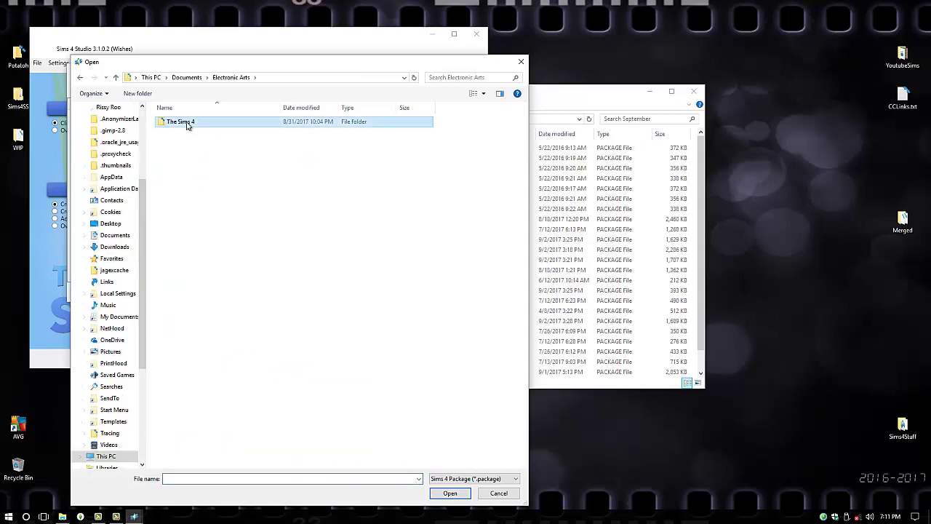
{"action": "double_click", "coordinate": [186, 123]}
{"action": "double_click", "coordinate": [178, 142]}
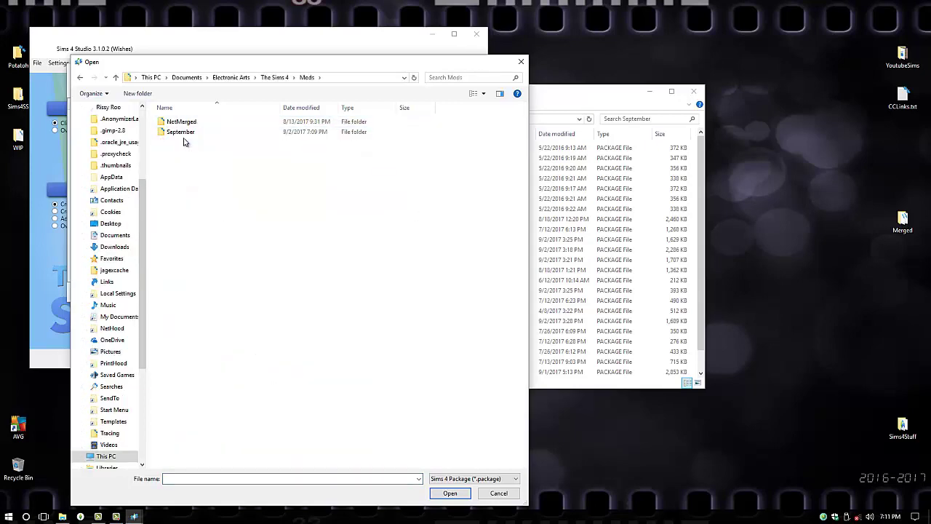
{"action": "left_click", "coordinate": [181, 134]}
{"action": "double_click", "coordinate": [182, 134]}
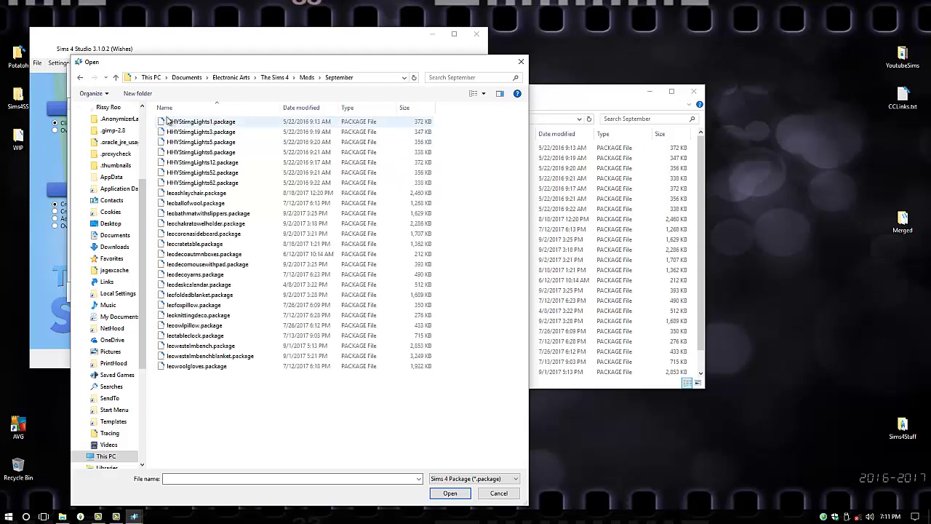
{"action": "left_click_drag", "start_coordinate": [154, 120], "coordinate": [450, 375]}
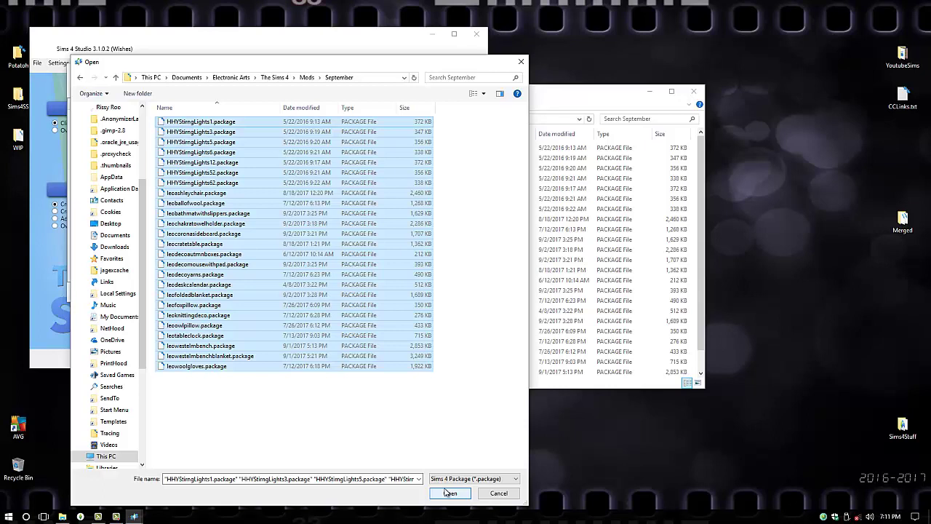
{"action": "left_click", "coordinate": [448, 493]}
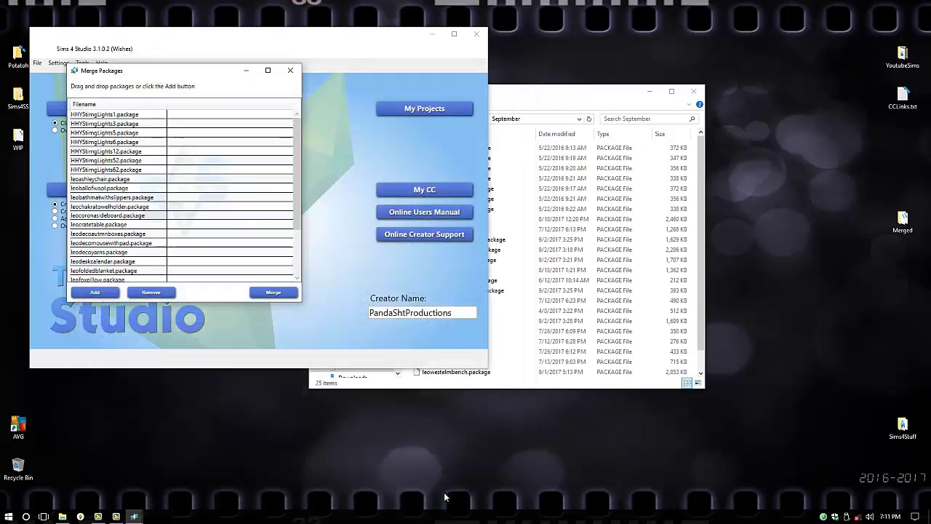
- Merge the listed packages into a new file named SeptemberMERGED in the September folder, and close the Merge Packages tool
{"action": "left_click", "coordinate": [274, 292]}
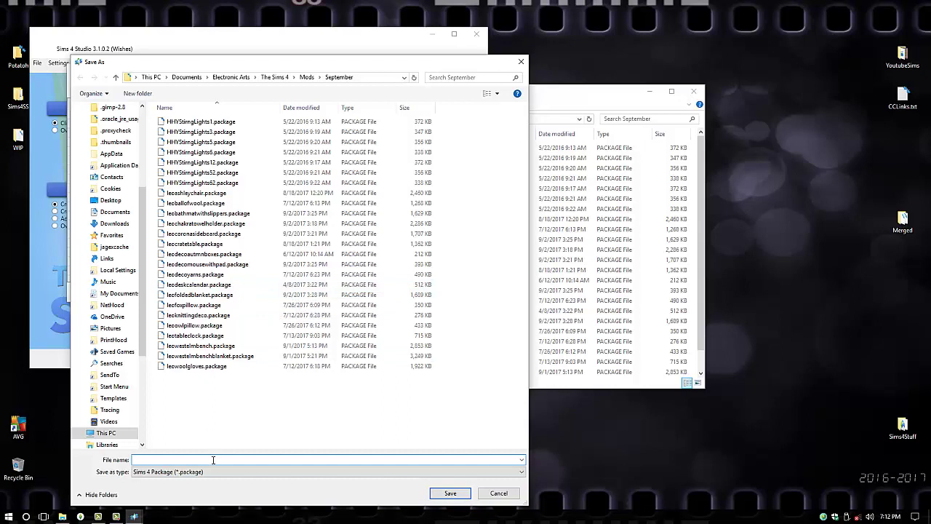
{"action": "type", "text": "eptemberMERGED"}
{"action": "left_click", "coordinate": [451, 494]}
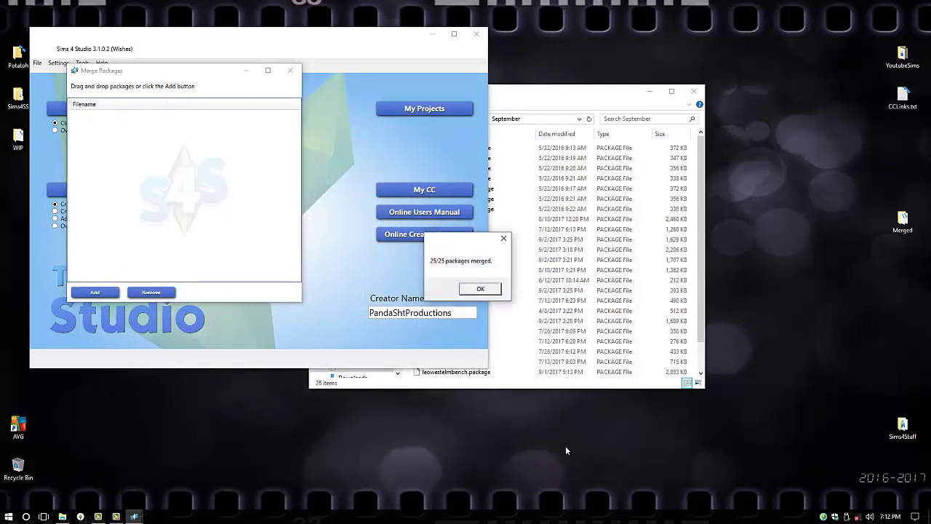
{"action": "left_click", "coordinate": [480, 290]}
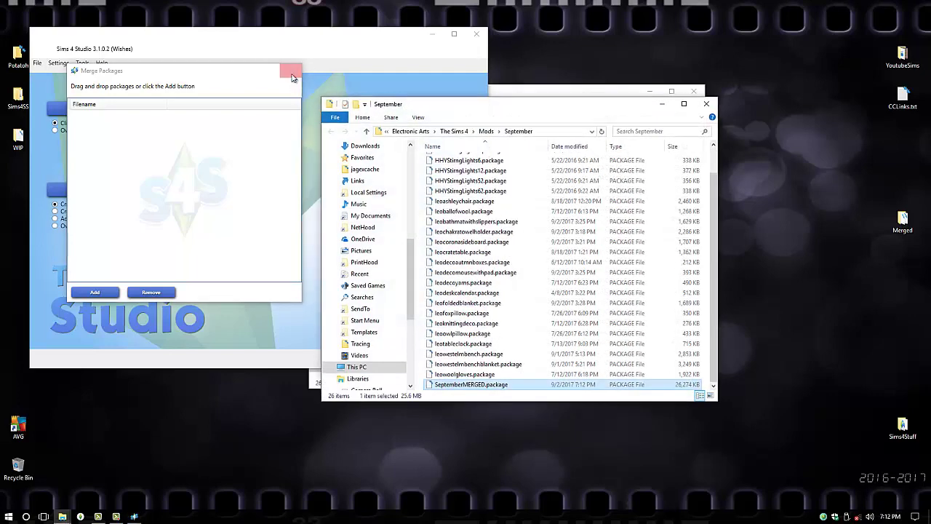
{"action": "left_click", "coordinate": [292, 76]}
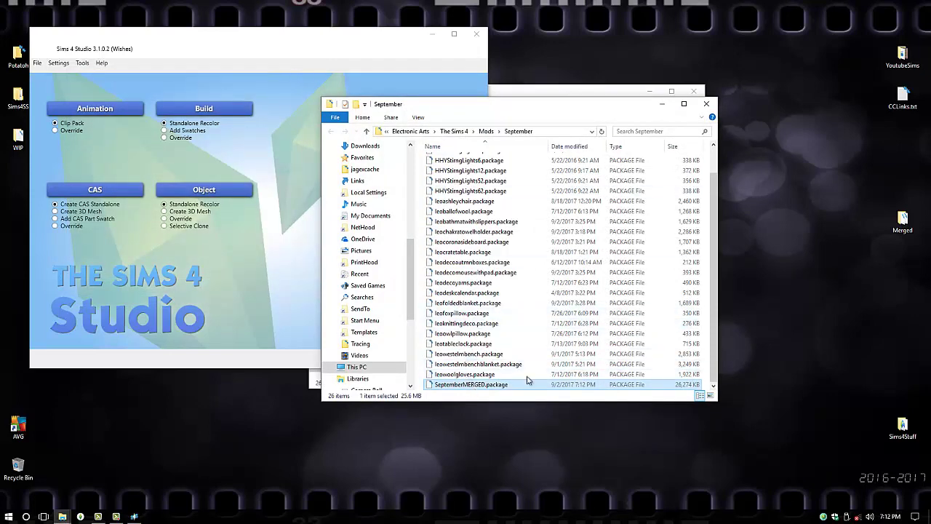
- Move SeptemberMERGED.package from the September folder to the desktop, and close that folder window and Sims 4 Studio
{"action": "left_click_drag", "start_coordinate": [527, 380], "coordinate": [760, 320]}
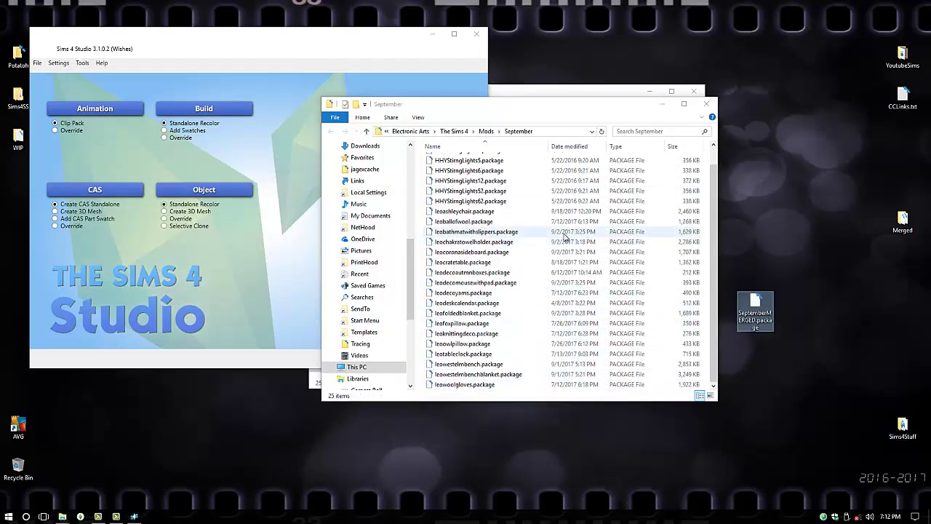
{"action": "left_click", "coordinate": [706, 104]}
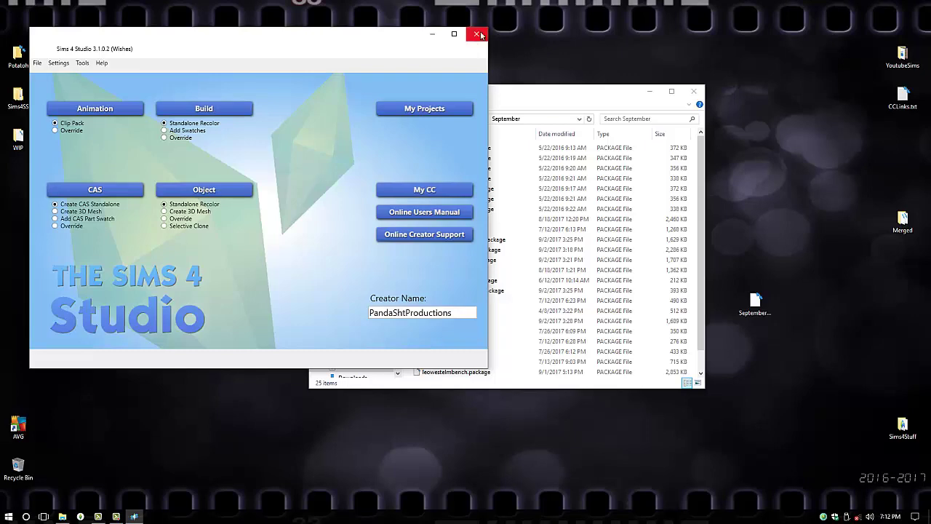
{"action": "left_click", "coordinate": [477, 34]}
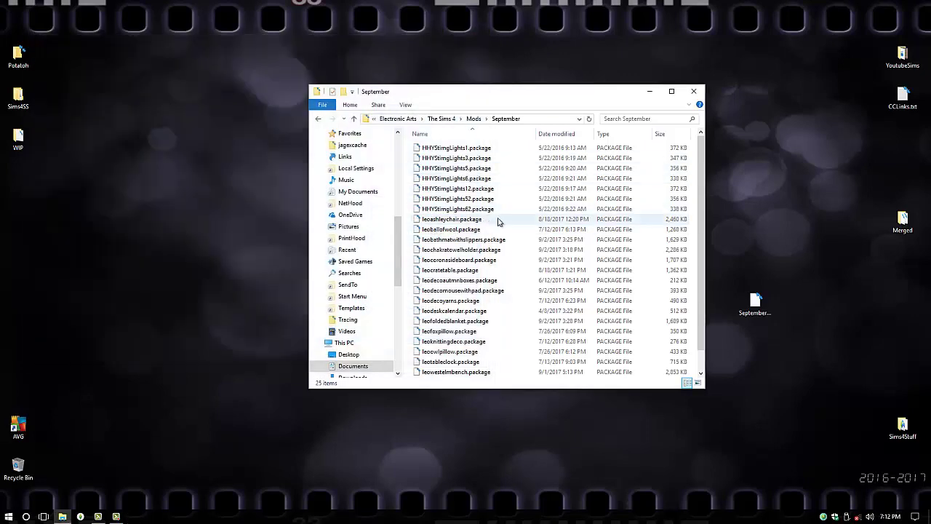
- Open the Merged folder from the desktop and move SeptemberMERGED.package into it
{"action": "double_click", "coordinate": [902, 225]}
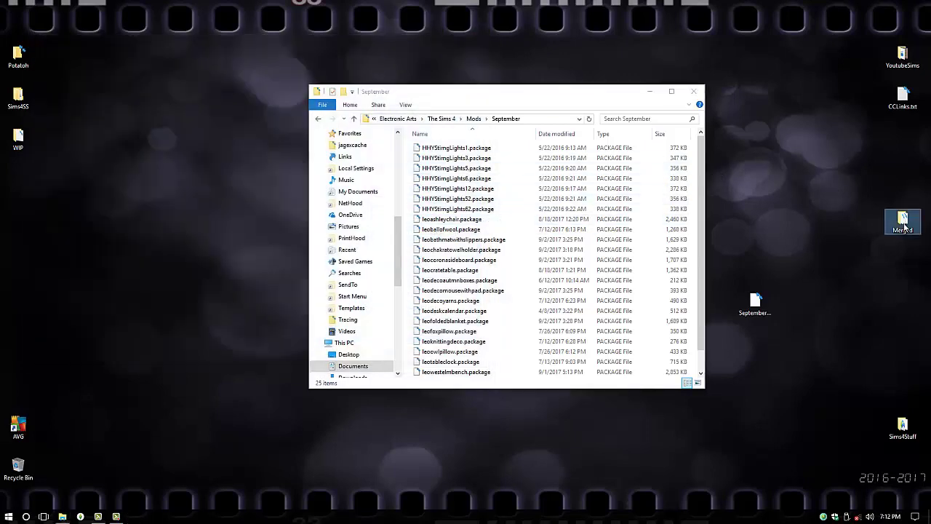
{"action": "left_click_drag", "start_coordinate": [626, 127], "coordinate": [494, 121]}
{"action": "left_click_drag", "start_coordinate": [751, 303], "coordinate": [484, 382]}
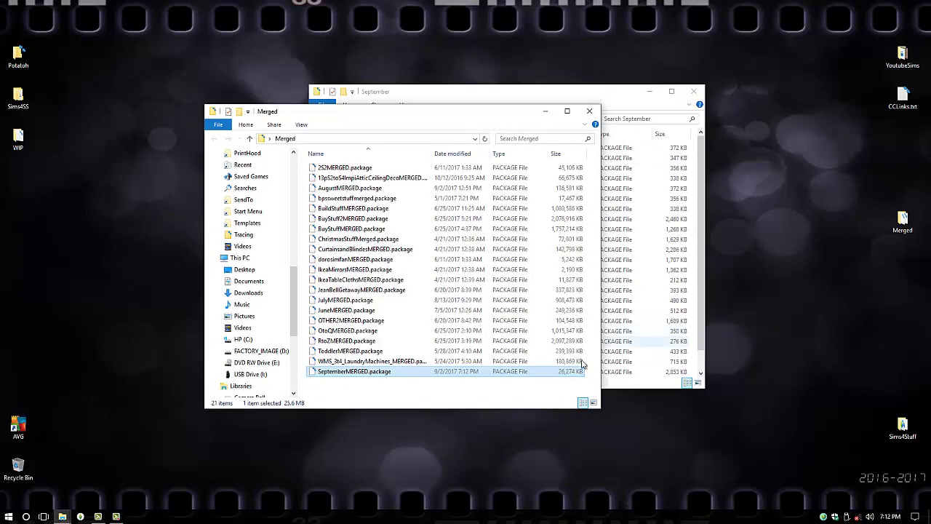